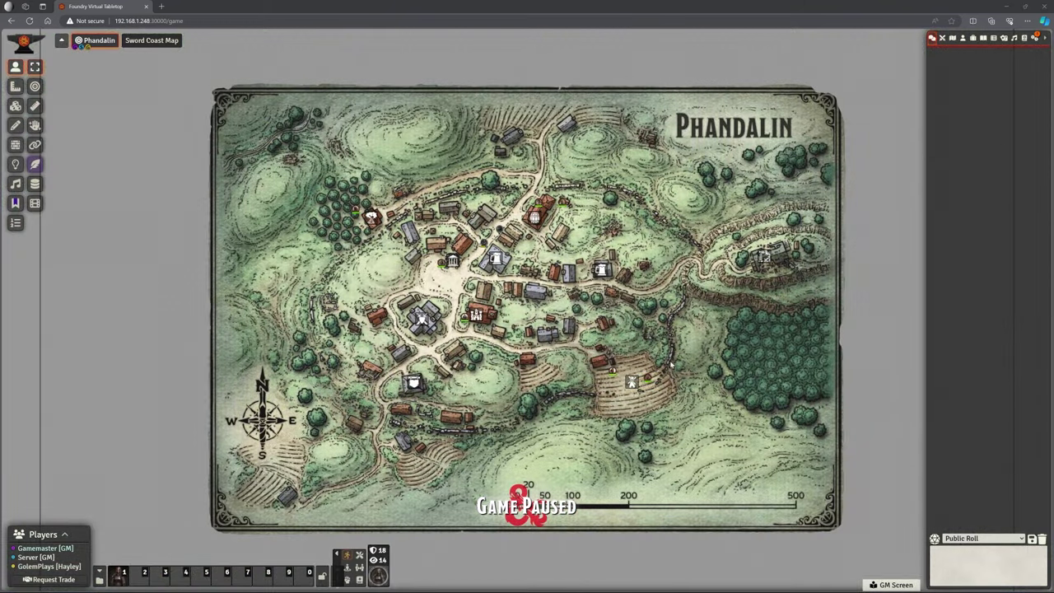
# Resume the paused game and look over the marked locations across the Phandalin map
pyautogui.press('space')
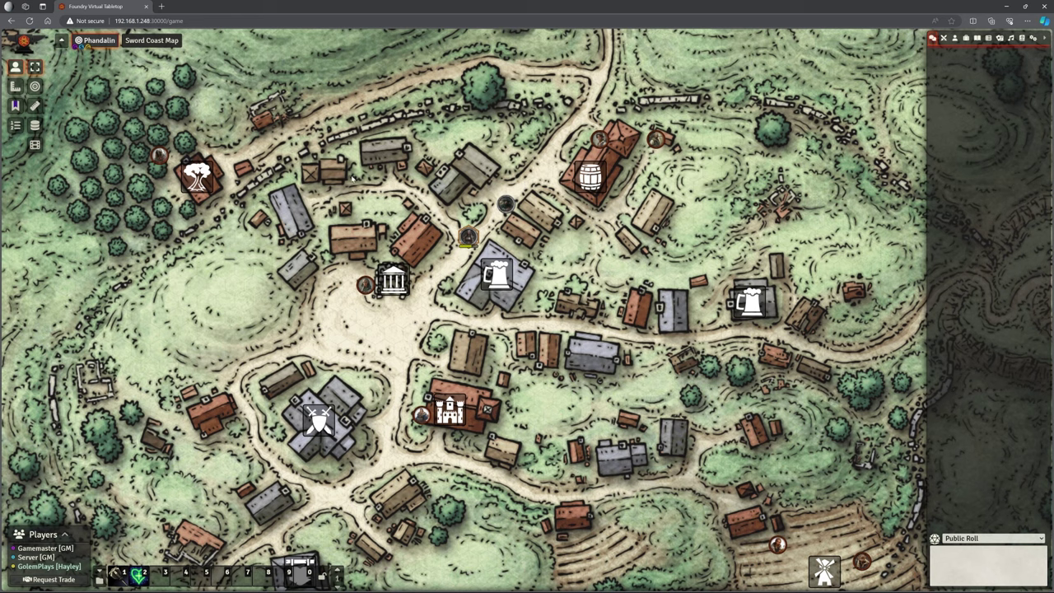
pyautogui.moveTo(274, 279); pyautogui.dragTo(377, 367)
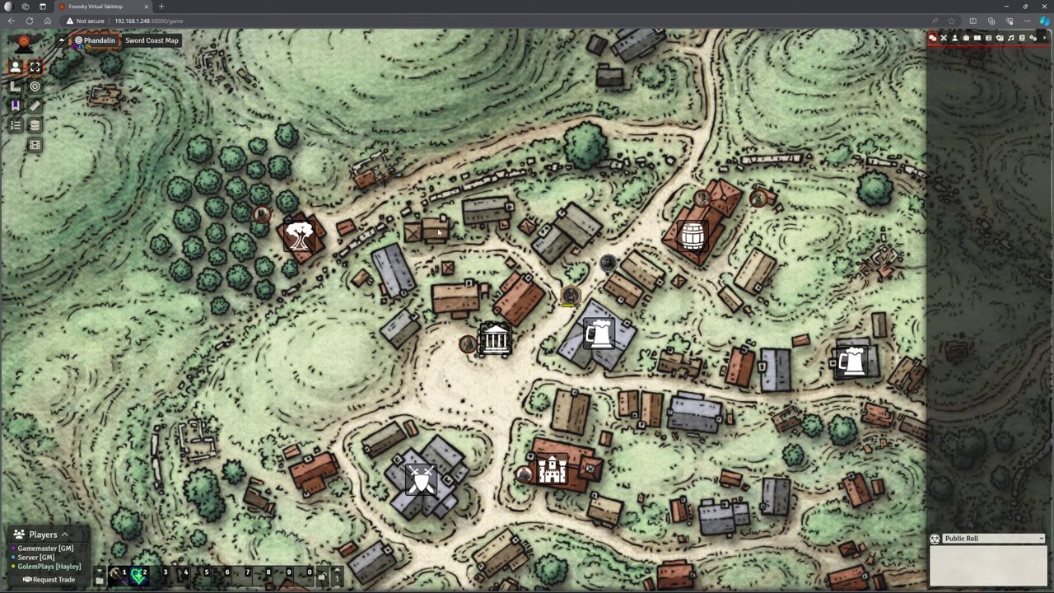
pyautogui.moveTo(750, 369); pyautogui.dragTo(455, 71)
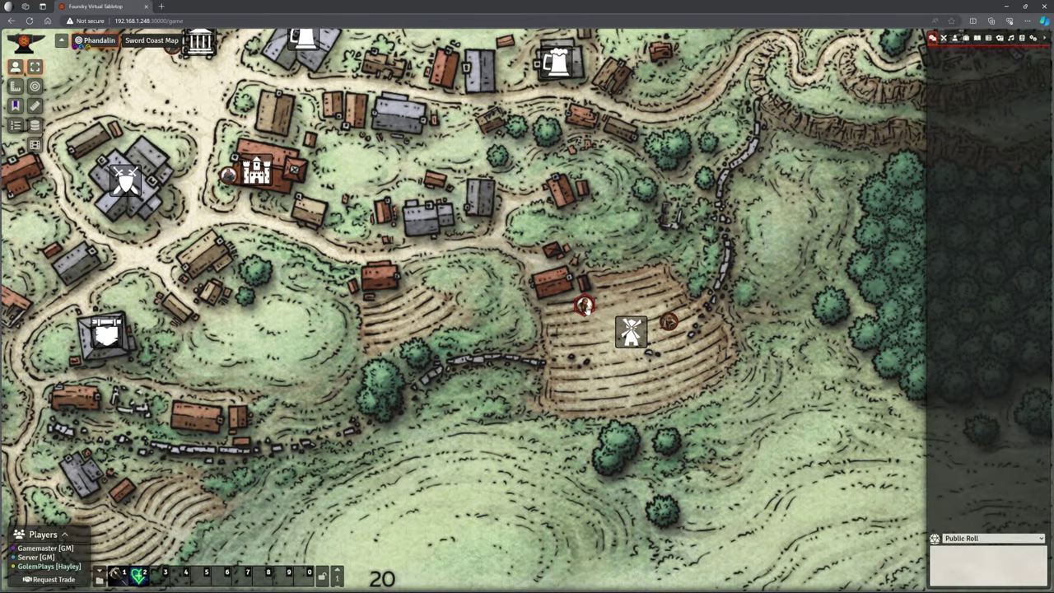
pyautogui.moveTo(255, 334); pyautogui.dragTo(474, 352)
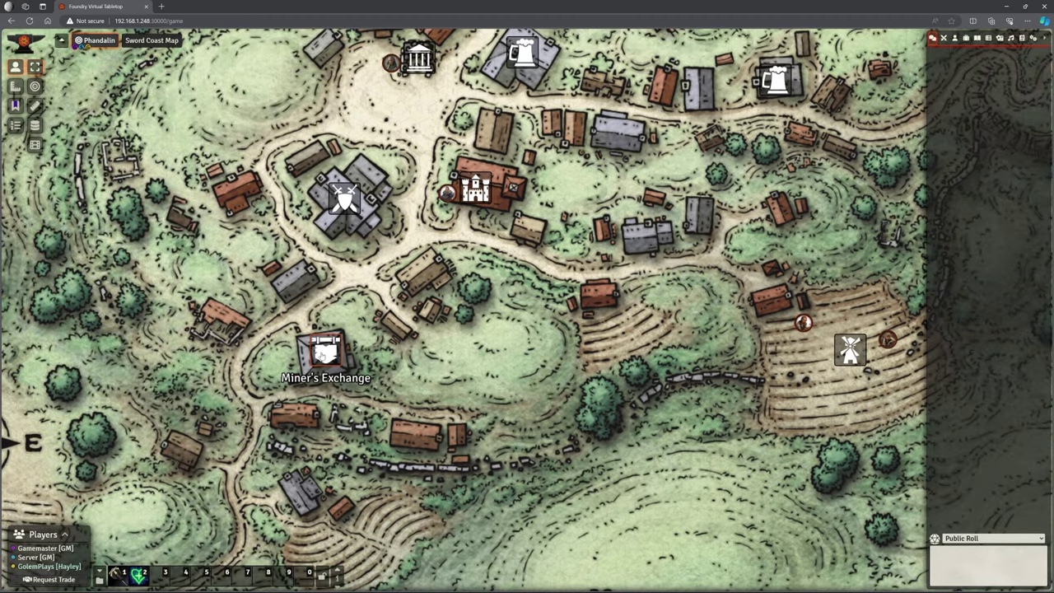
pyautogui.moveTo(383, 159); pyautogui.dragTo(361, 348)
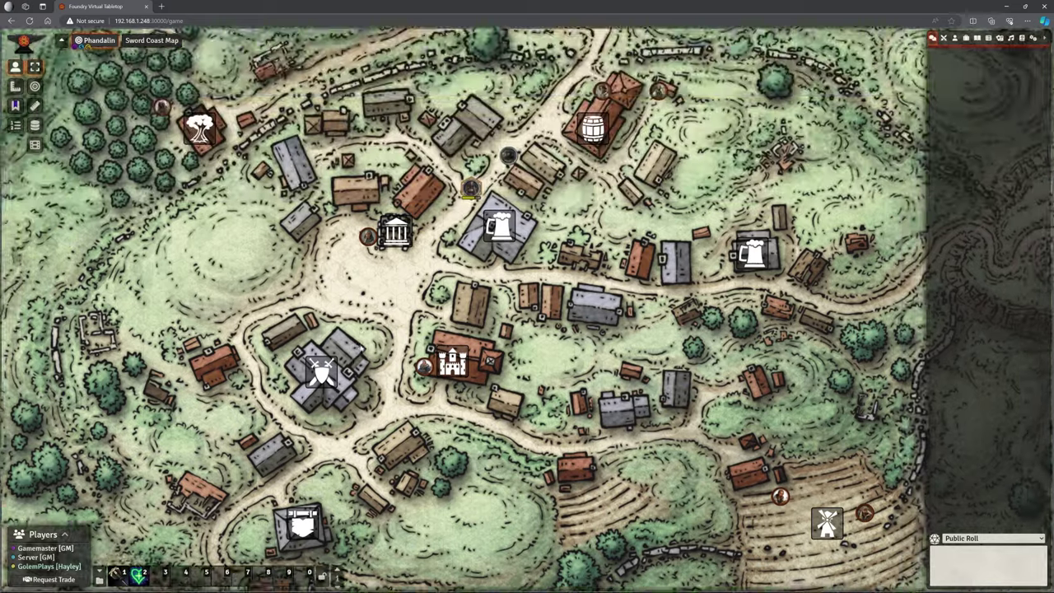
pyautogui.moveTo(491, 362); pyautogui.dragTo(479, 398)
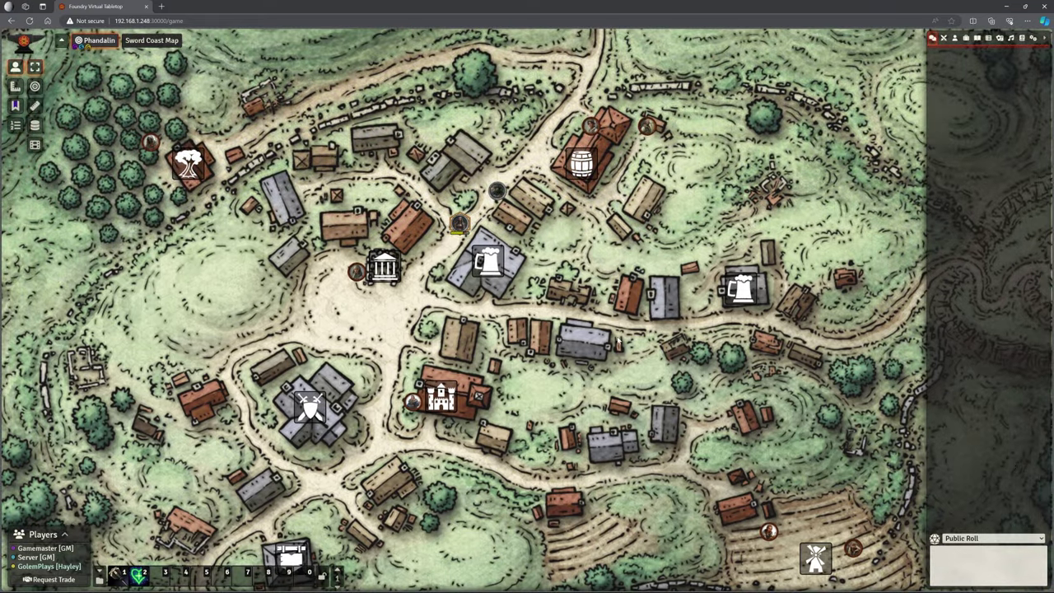
pyautogui.moveTo(617, 340); pyautogui.dragTo(567, 438)
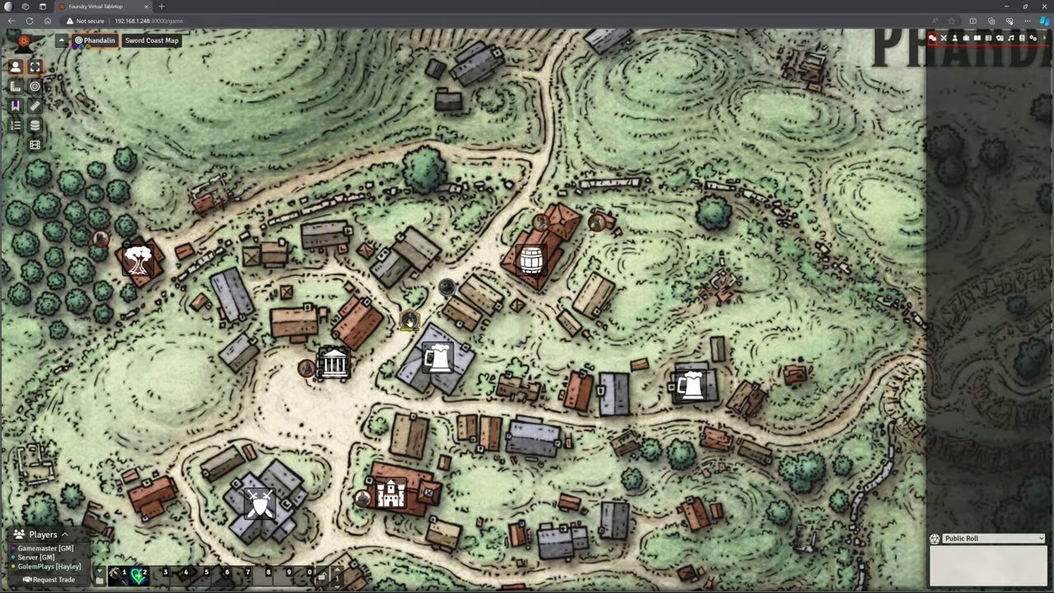
# Move the character token up the road and onto the barrel marker to enter Barthen's Provisions
pyautogui.moveTo(409, 320); pyautogui.dragTo(465, 253)
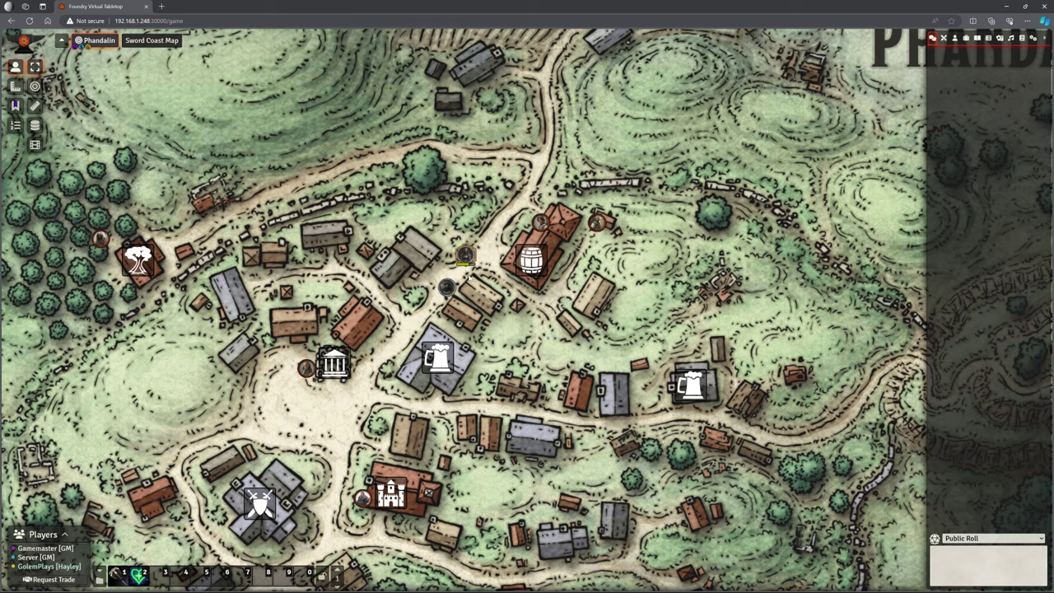
pyautogui.scroll(5, 527, 279)
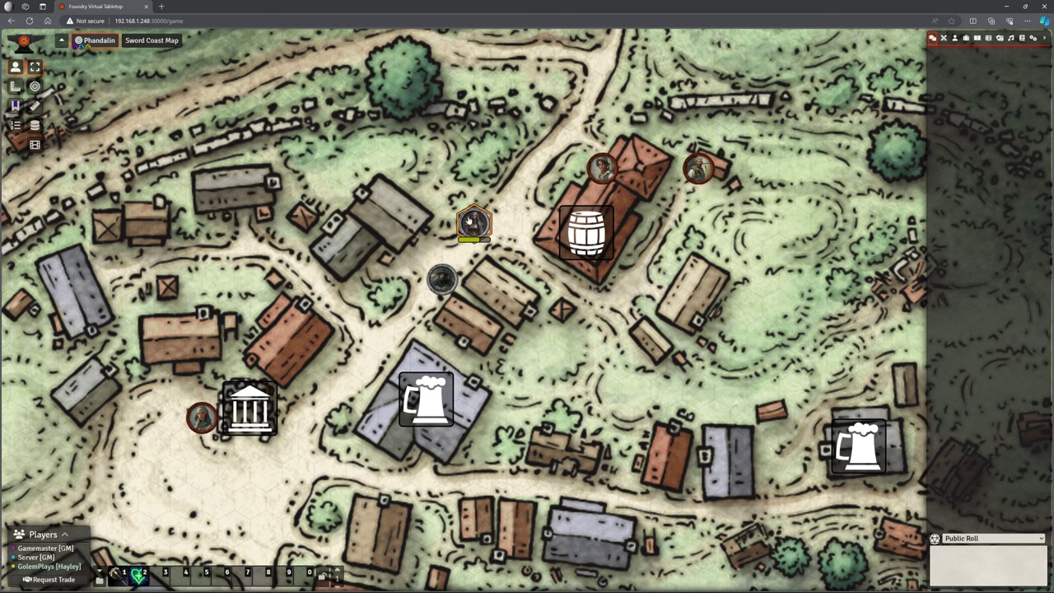
pyautogui.moveTo(475, 223); pyautogui.dragTo(579, 234)
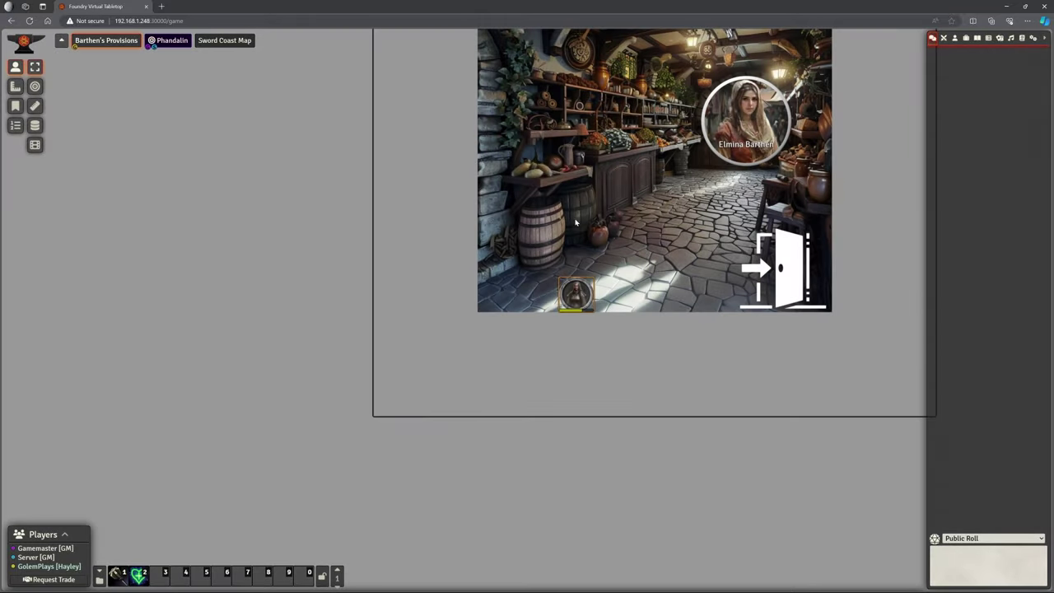
pyautogui.moveTo(582, 242); pyautogui.dragTo(514, 323)
pyautogui.scroll(6, 515, 329)
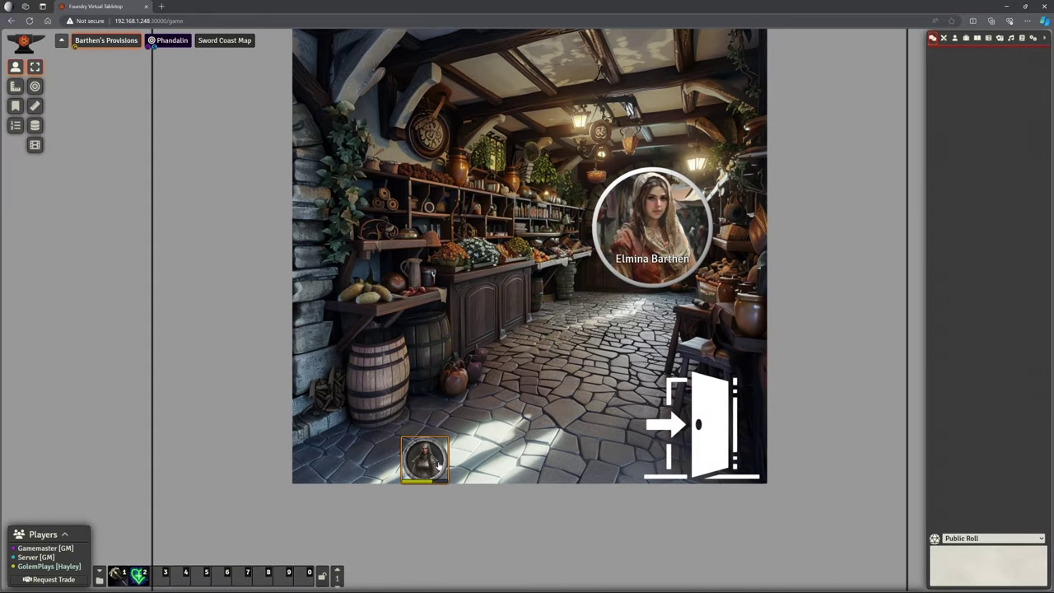
# Open the shopkeeper's merchant window in Barthen's Provisions, check the selling and buying lists, and close it
pyautogui.doubleClick(644, 227)
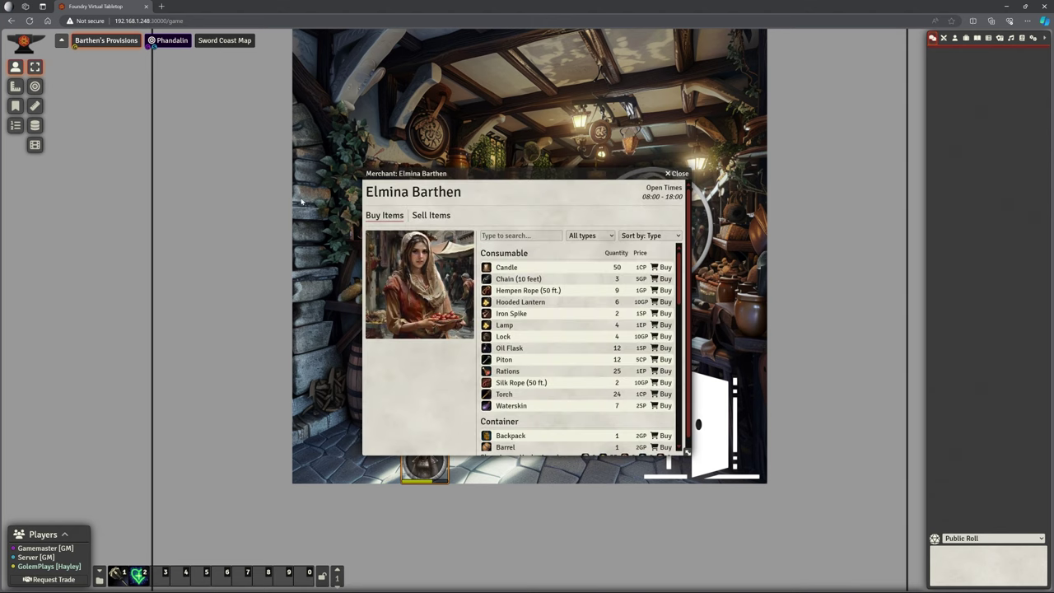
pyautogui.click(431, 215)
pyautogui.click(384, 215)
pyautogui.click(678, 174)
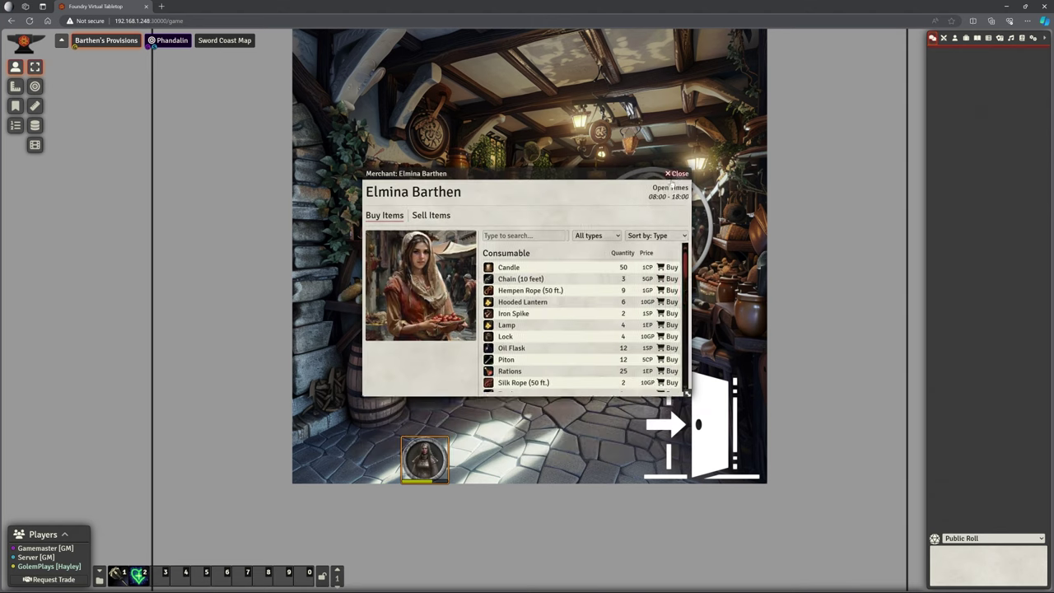
# Take the token out through the shop's exit door and move it into the Stonehill Inn
pyautogui.moveTo(424, 457); pyautogui.dragTo(699, 424)
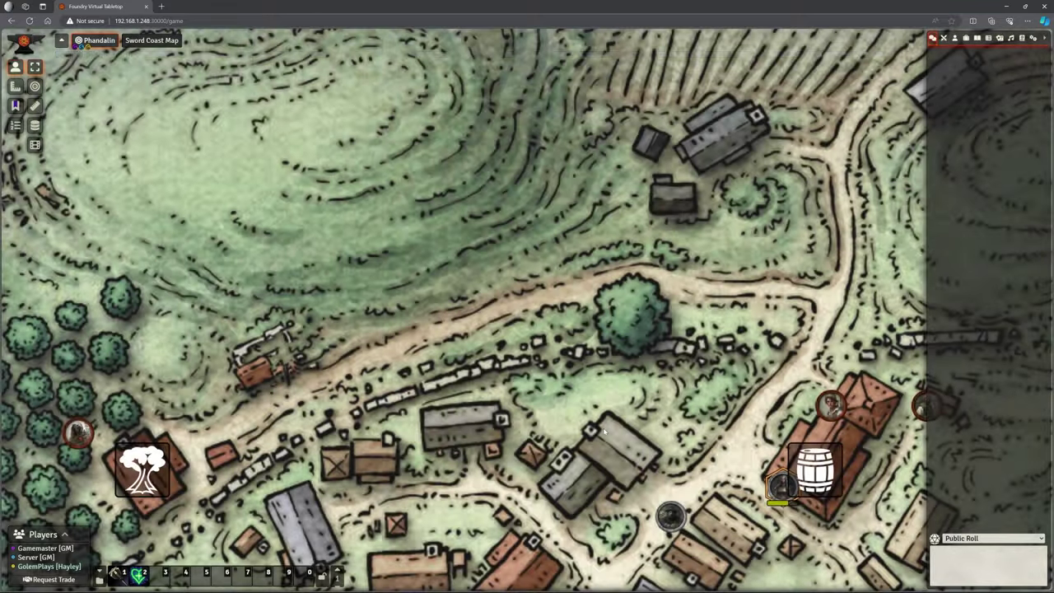
pyautogui.scroll(-2, 687, 227)
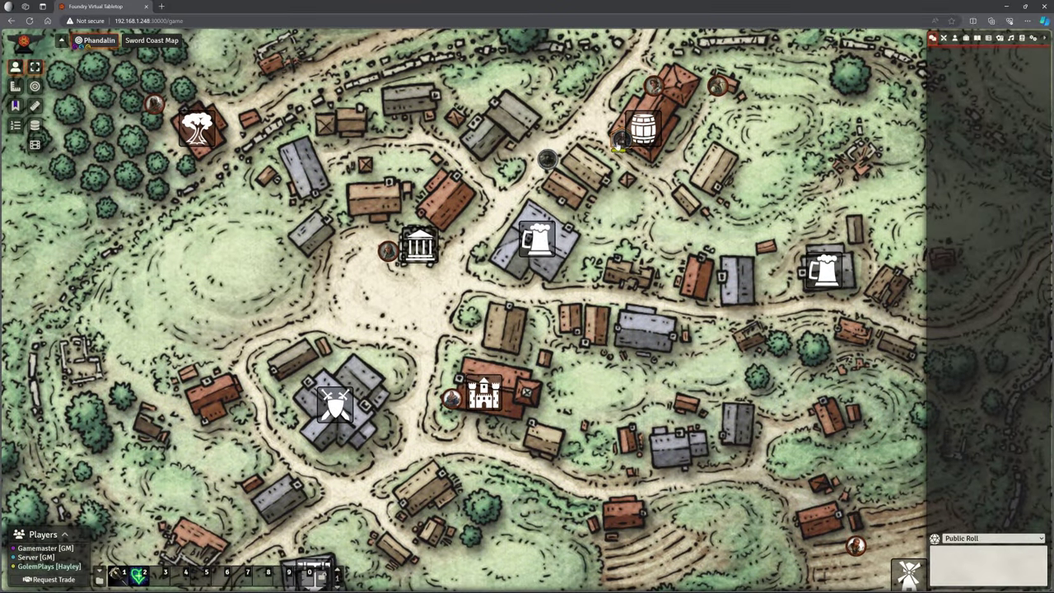
pyautogui.moveTo(624, 140); pyautogui.dragTo(535, 245)
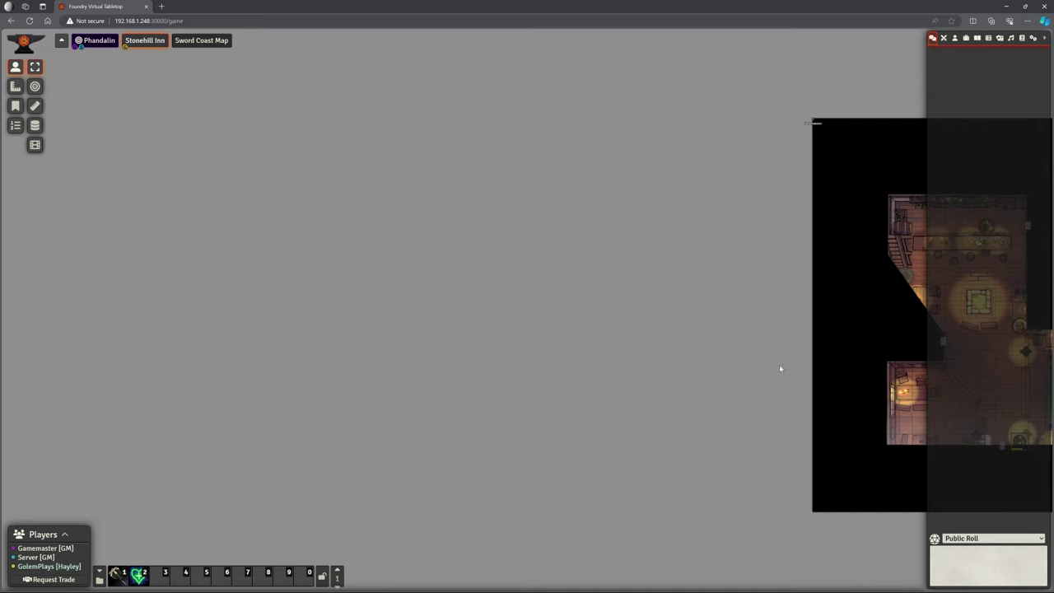
# Move the token through the inn to the bar counter and view the innkeeper's list of services
pyautogui.moveTo(892, 305); pyautogui.dragTo(387, 243)
pyautogui.scroll(15, 481, 352)
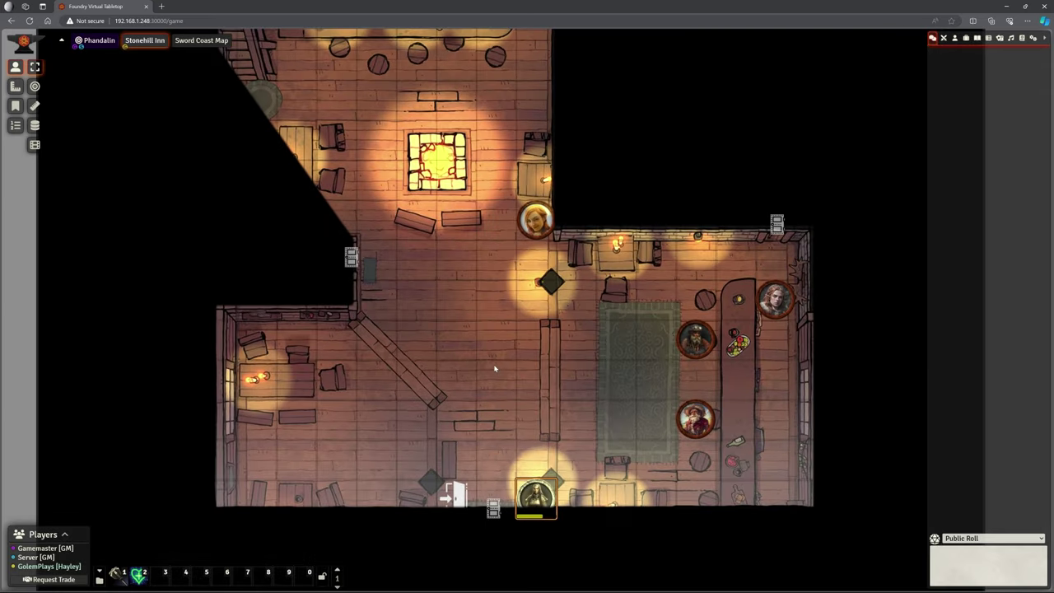
pyautogui.moveTo(496, 369); pyautogui.dragTo(511, 291)
pyautogui.moveTo(554, 427); pyautogui.dragTo(498, 284)
pyautogui.scroll(-4, 477, 196)
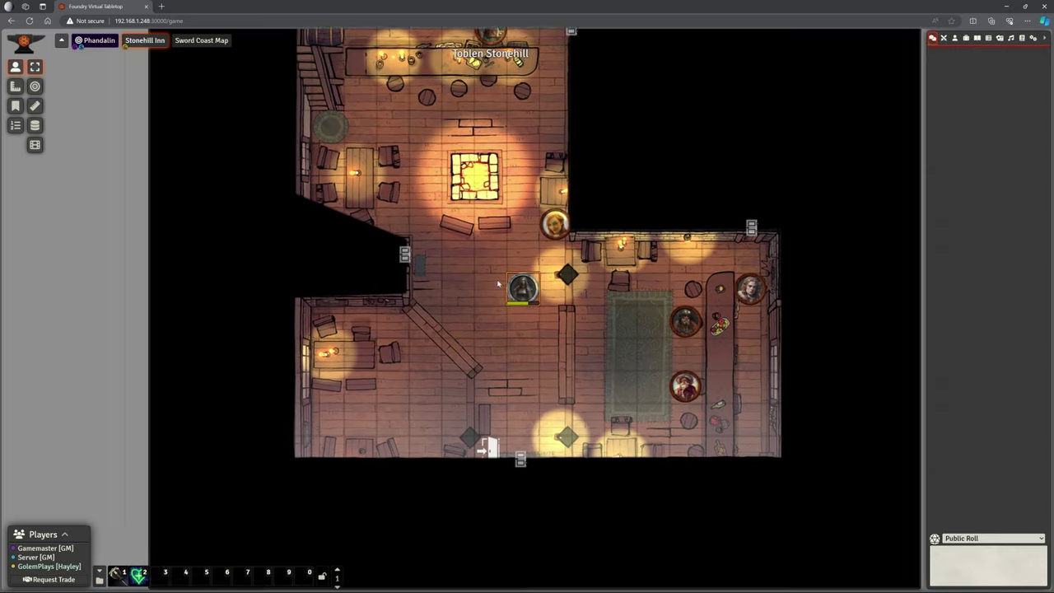
pyautogui.moveTo(548, 376); pyautogui.dragTo(550, 186)
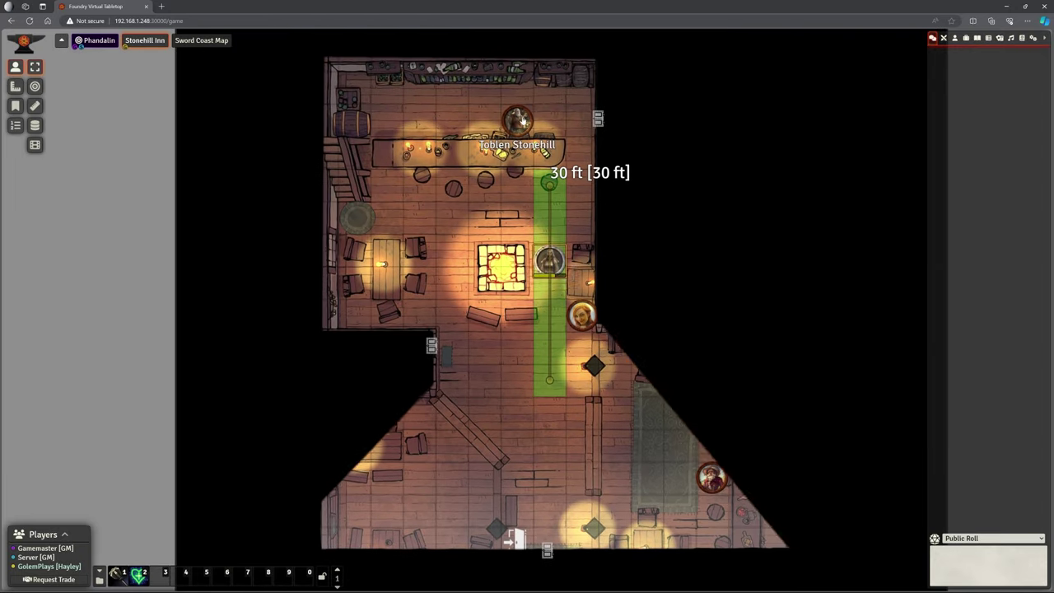
pyautogui.doubleClick(514, 119)
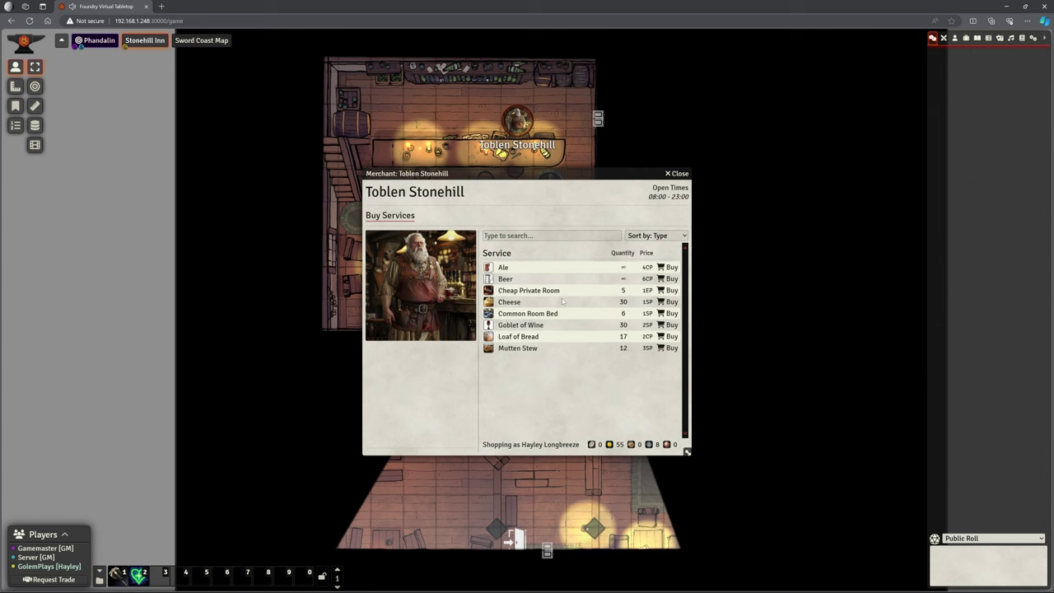
pyautogui.press('Escape')
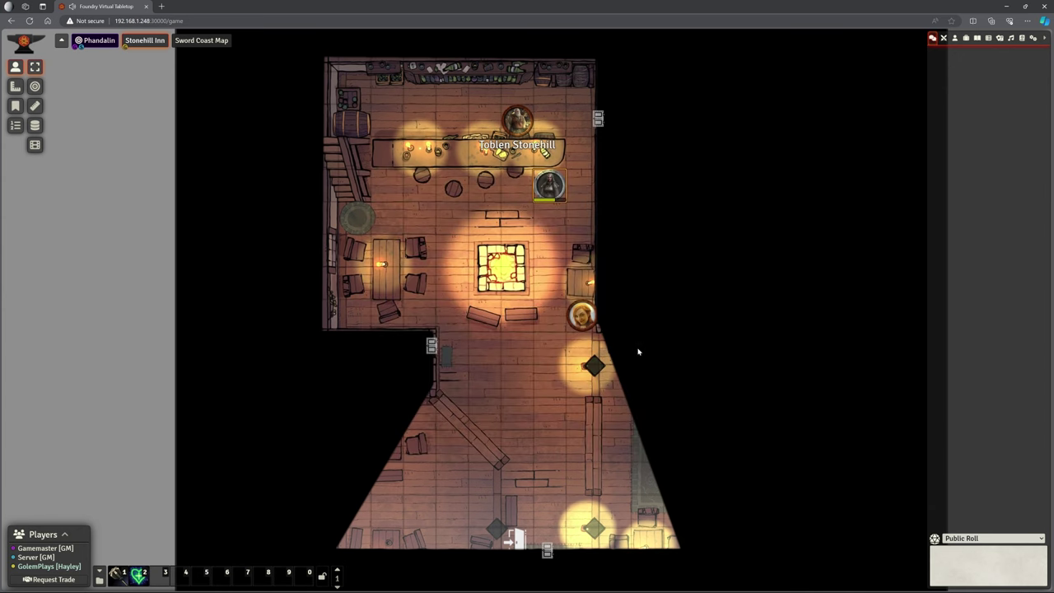
# Leave the inn and move the token across the town square onto the crossed-swords marker to enter Lionshield Coster
pyautogui.moveTo(638, 352); pyautogui.dragTo(617, 271)
pyautogui.moveTo(531, 103); pyautogui.dragTo(500, 453)
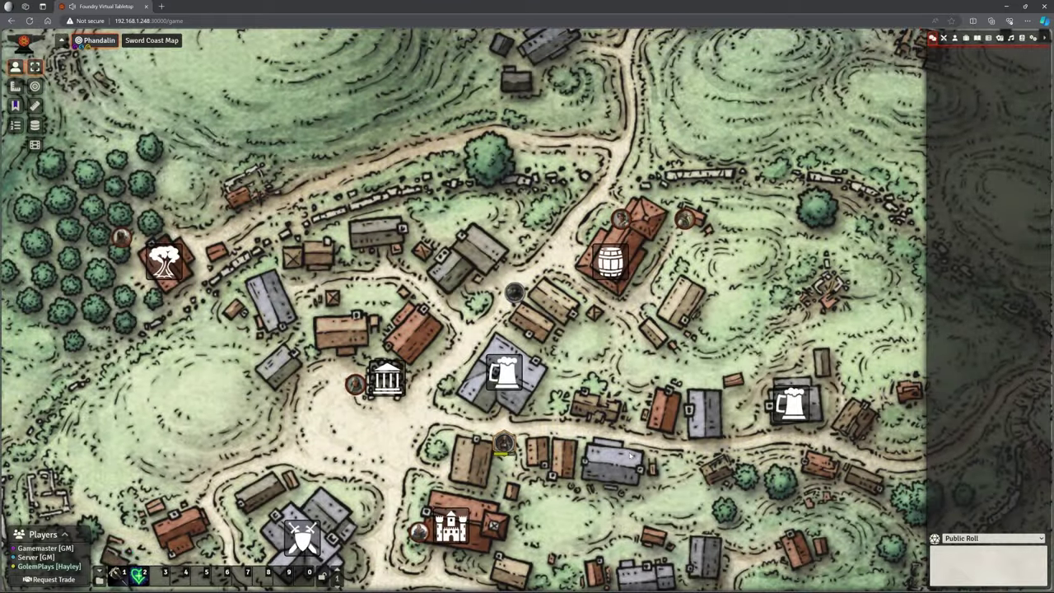
pyautogui.moveTo(629, 454); pyautogui.dragTo(579, 258)
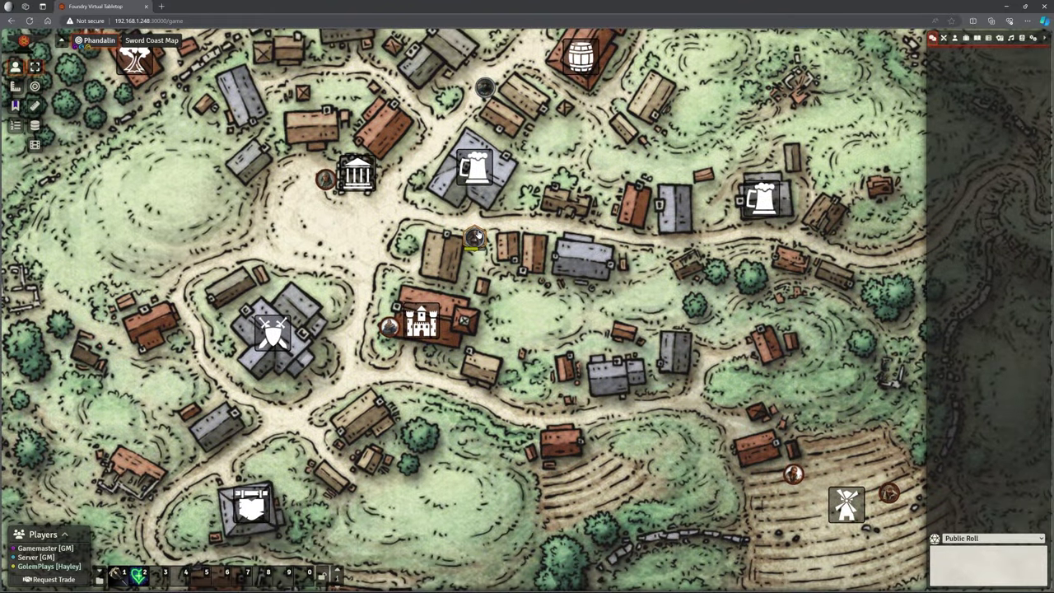
pyautogui.scroll(-3, 477, 235)
pyautogui.moveTo(392, 250); pyautogui.dragTo(511, 315)
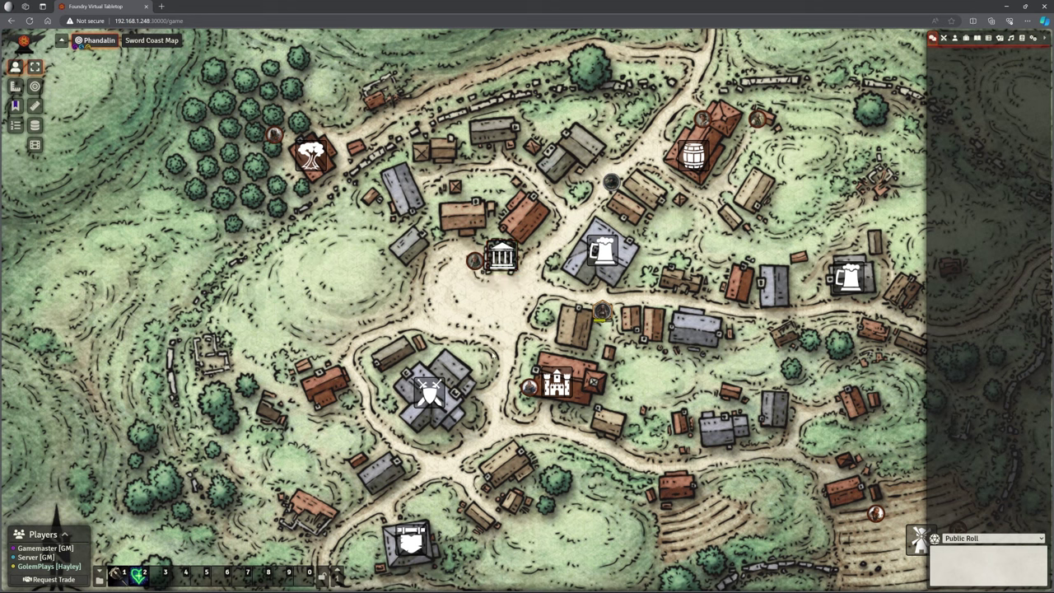
pyautogui.moveTo(602, 312); pyautogui.dragTo(505, 338)
pyautogui.moveTo(520, 391); pyautogui.dragTo(571, 279)
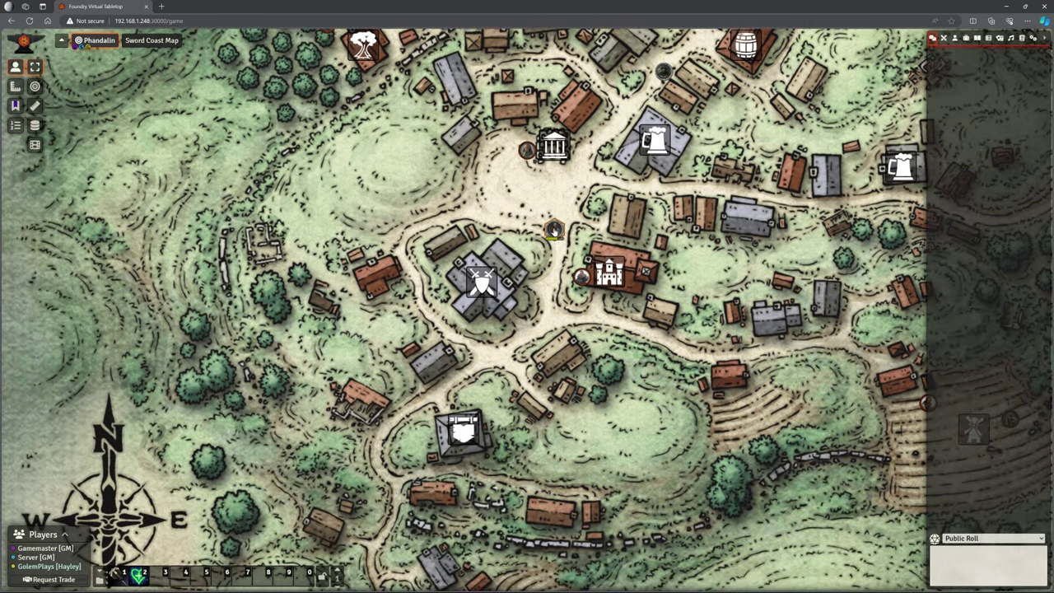
pyautogui.moveTo(555, 231); pyautogui.dragTo(507, 280)
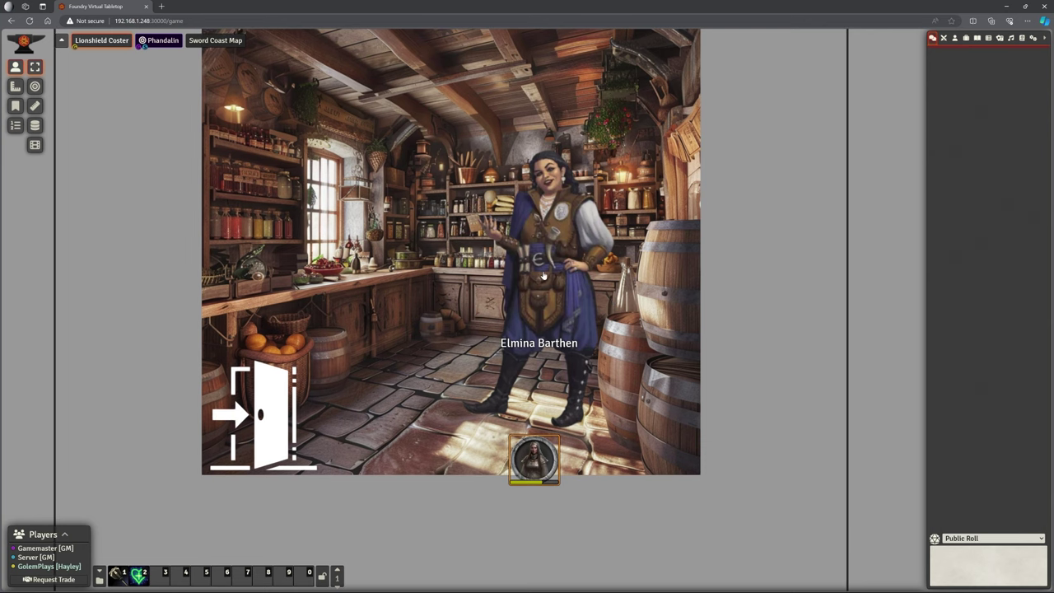
# Open the Lionshield Coster shopkeeper's merchant window, check the selling view, browse the items on offer, and close it
pyautogui.doubleClick(544, 276)
pyautogui.moveTo(536, 192); pyautogui.dragTo(720, 89)
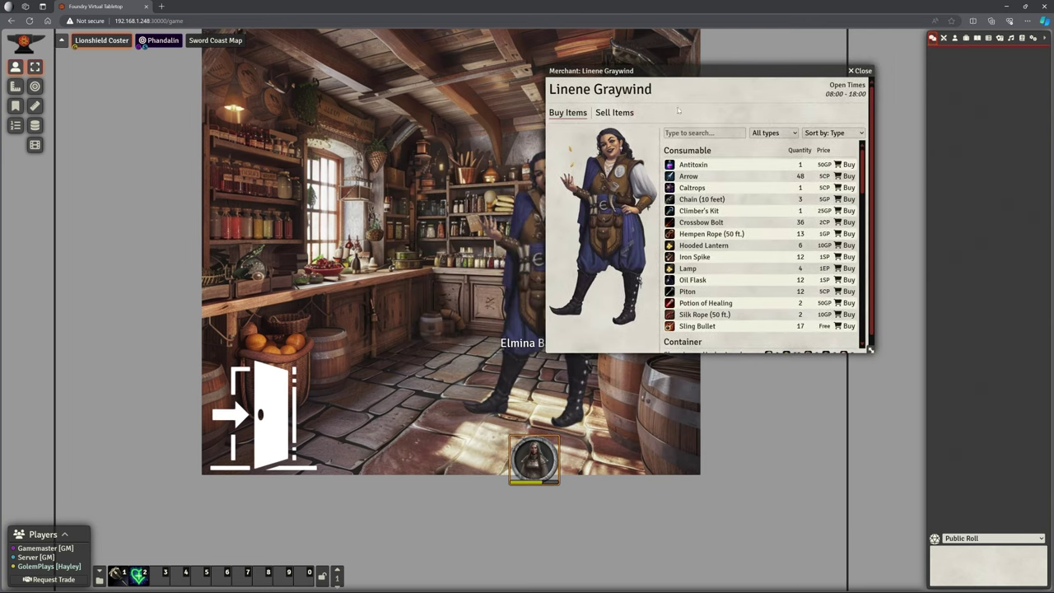
pyautogui.click(614, 113)
pyautogui.click(568, 112)
pyautogui.scroll(-5, 765, 255)
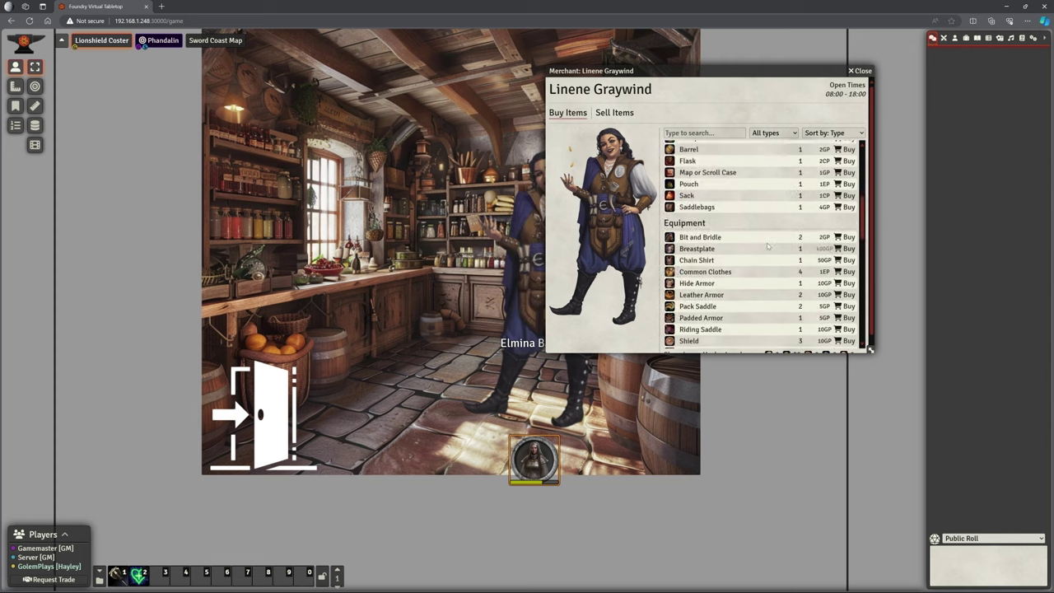
pyautogui.scroll(2, 765, 256)
pyautogui.scroll(-10, 783, 223)
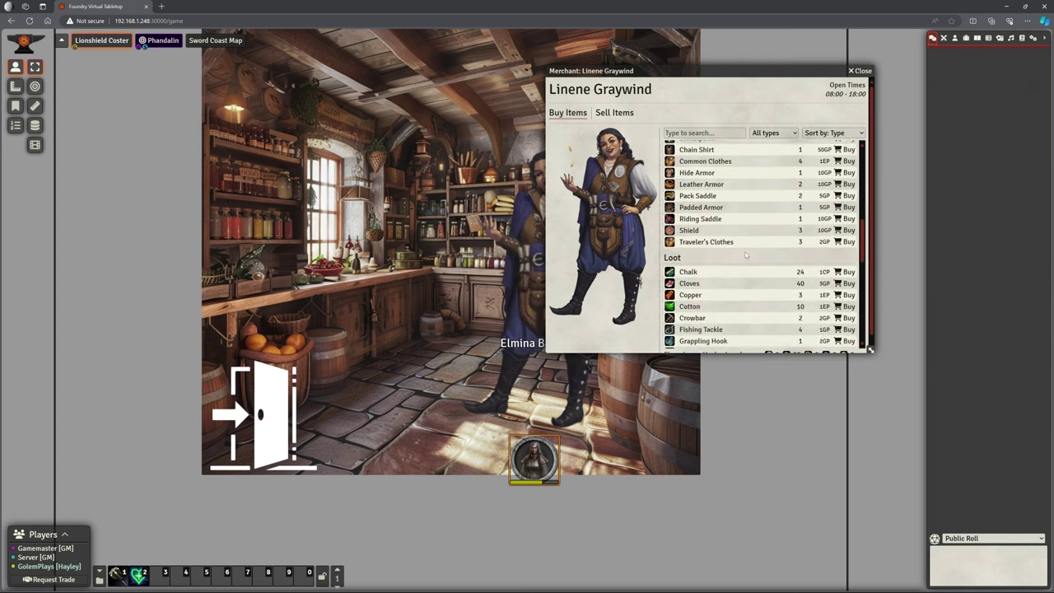
pyautogui.click(861, 71)
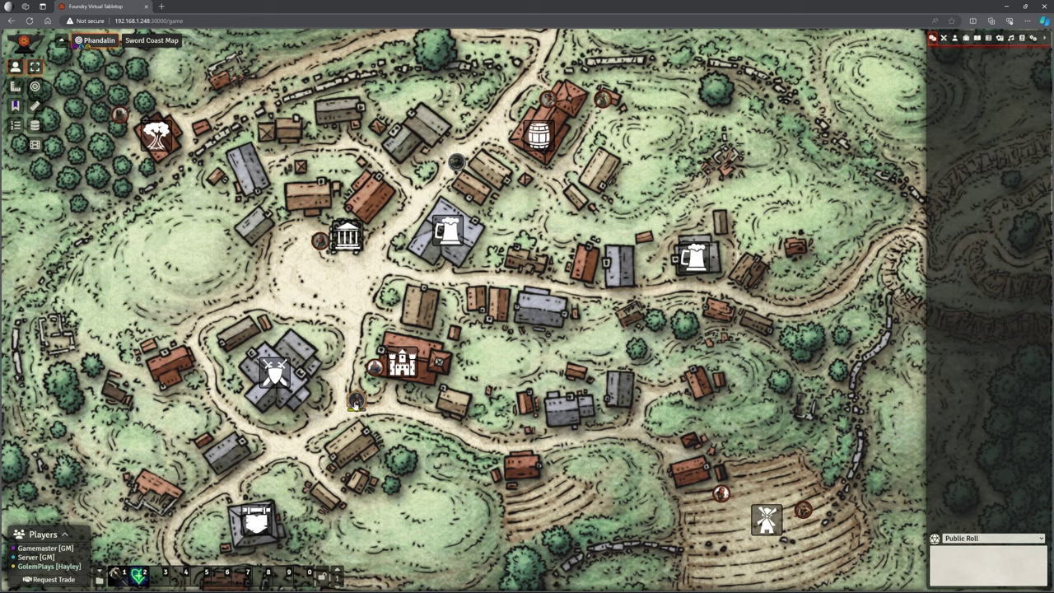
# Move the token east across Phandalin onto the eastern mug marker to enter the Sleeping Giant
pyautogui.moveTo(356, 403); pyautogui.dragTo(647, 303)
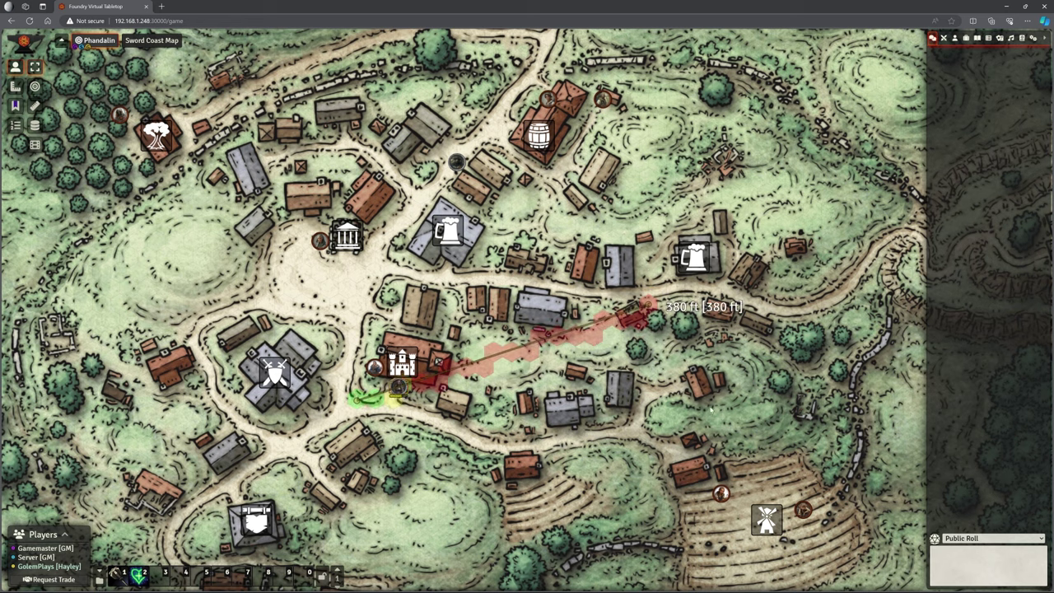
pyautogui.moveTo(702, 405); pyautogui.dragTo(445, 456)
pyautogui.scroll(4, 490, 377)
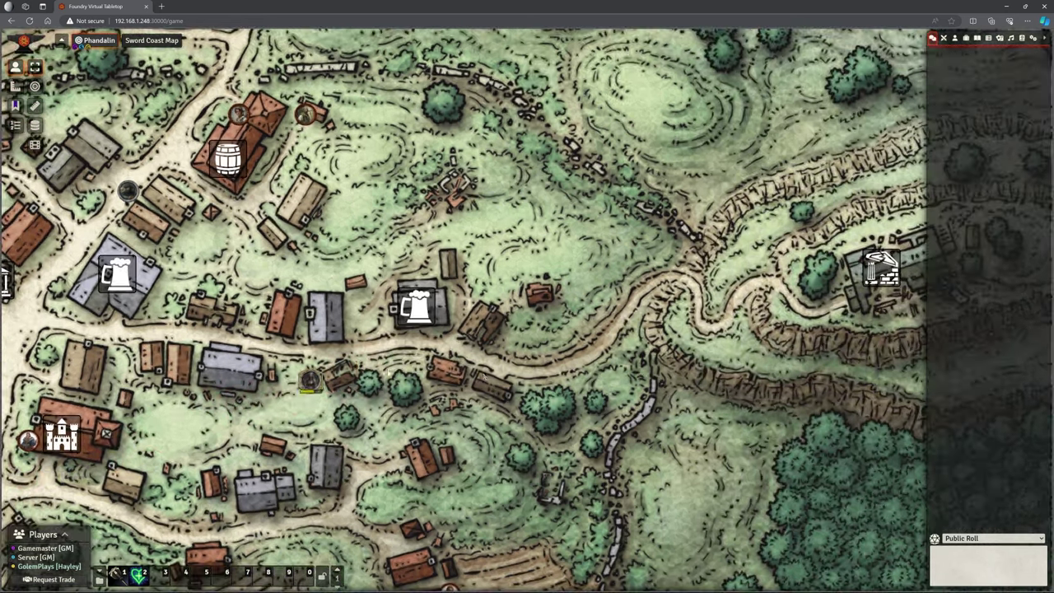
pyautogui.moveTo(490, 377); pyautogui.dragTo(622, 355)
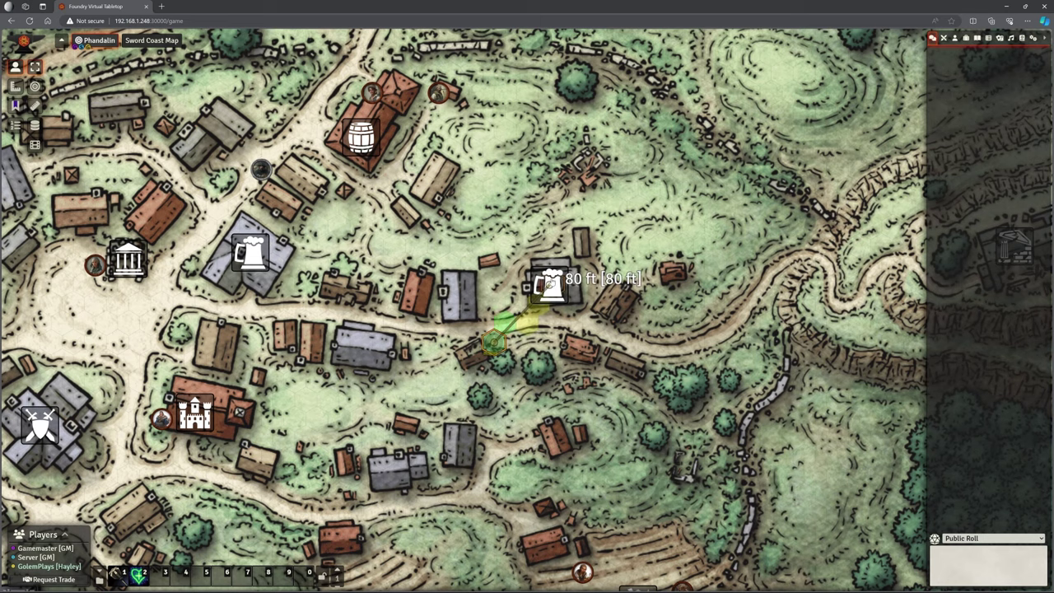
pyautogui.doubleClick(550, 284)
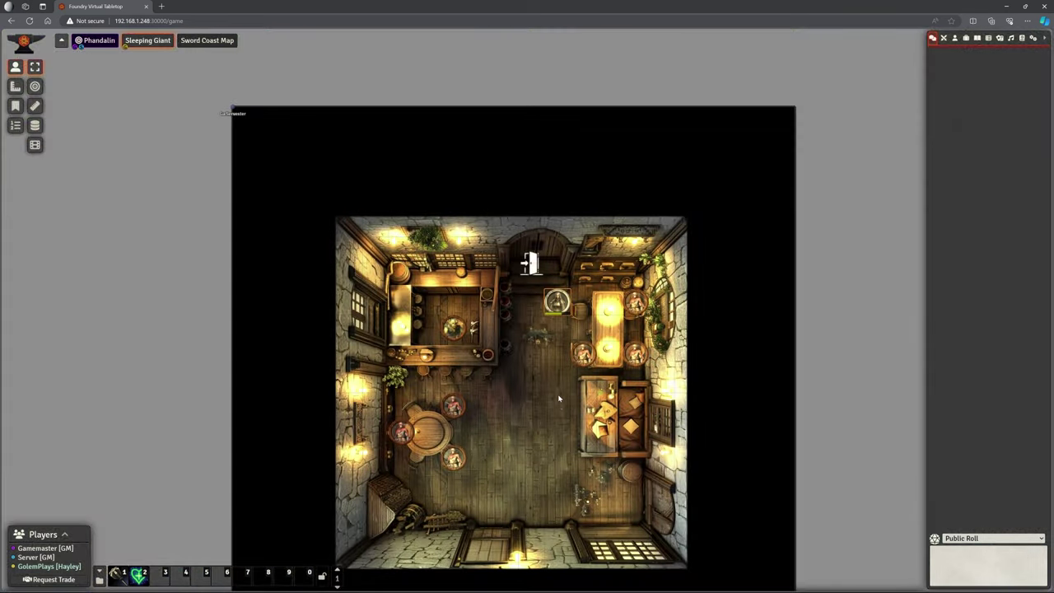
pyautogui.moveTo(558, 399); pyautogui.dragTo(544, 325)
pyautogui.scroll(5, 549, 308)
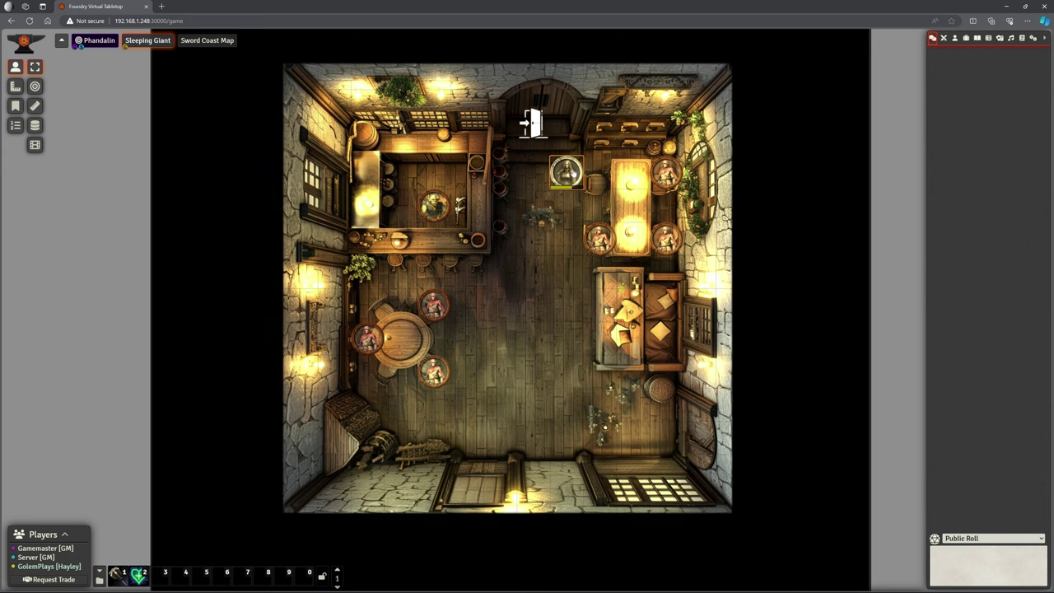
# Leave the Sleeping Giant through its door and survey the location markers on the eastern half of the Phandalin map
pyautogui.moveTo(567, 171); pyautogui.dragTo(536, 136)
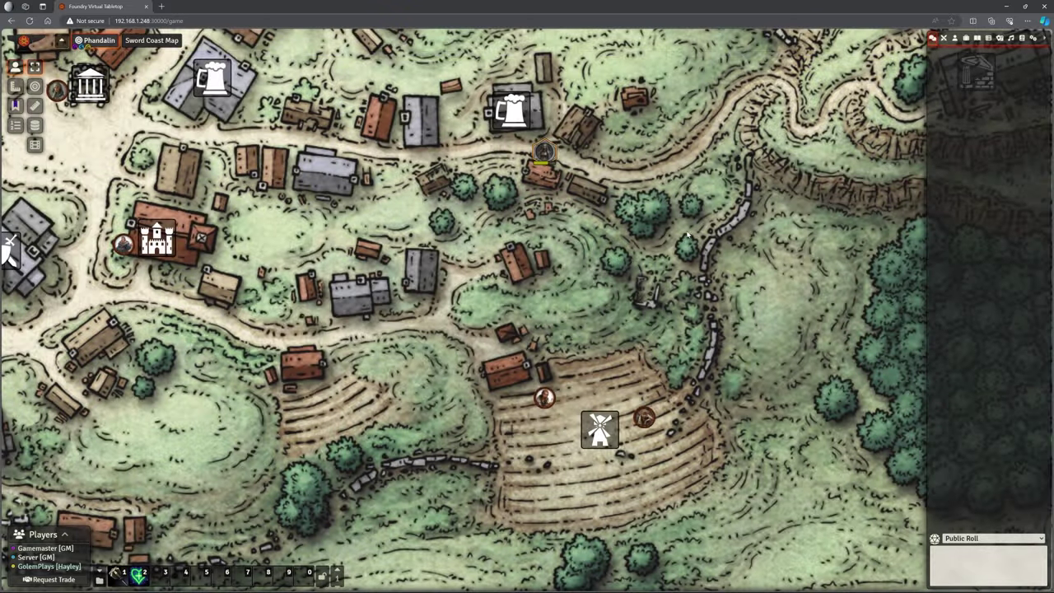
pyautogui.scroll(-6, 687, 235)
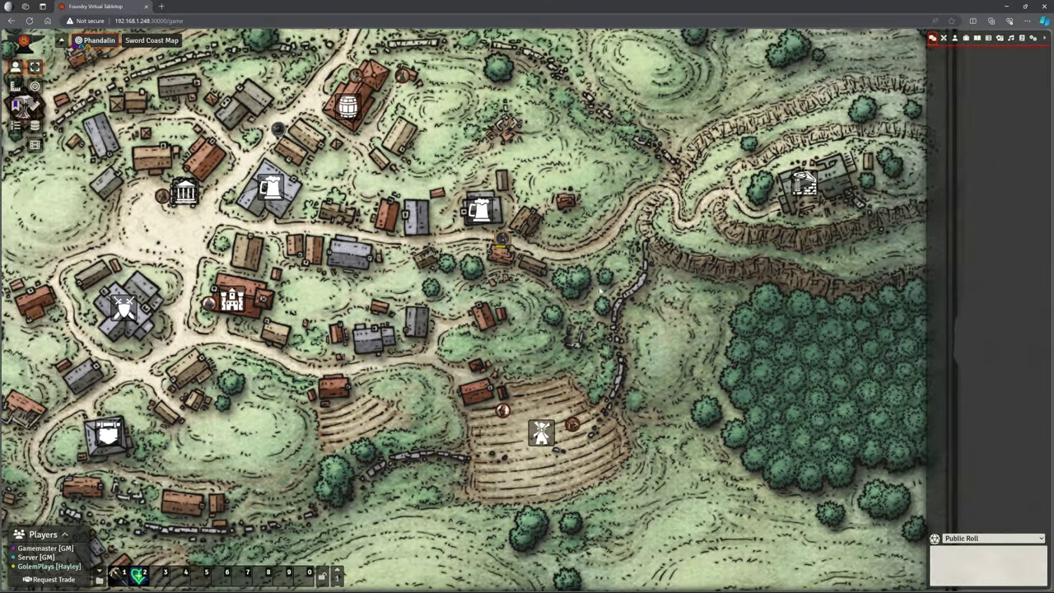
pyautogui.moveTo(600, 290); pyautogui.dragTo(685, 310)
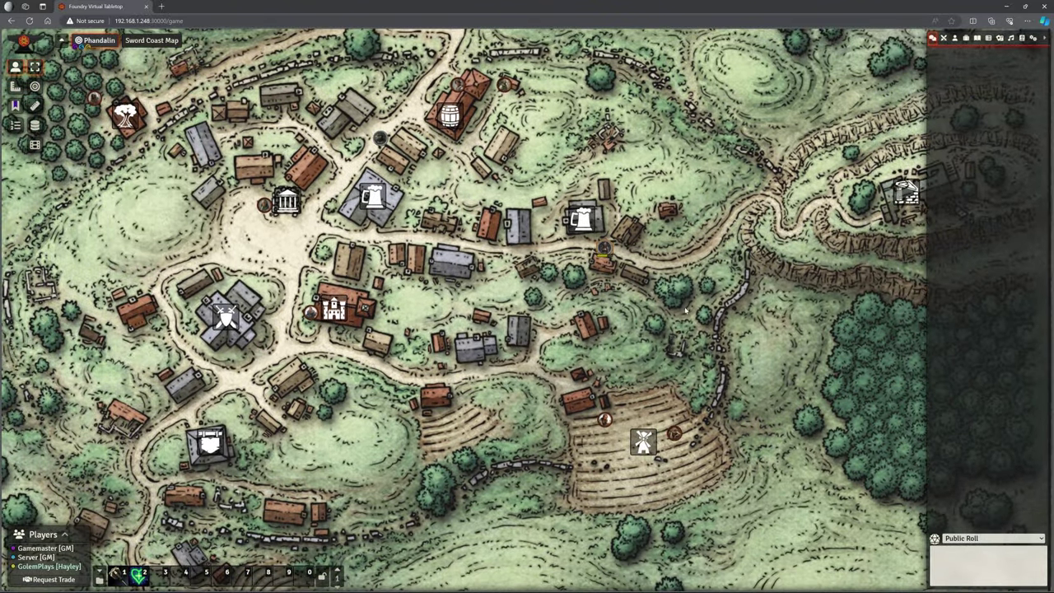
pyautogui.moveTo(666, 263); pyautogui.dragTo(667, 313)
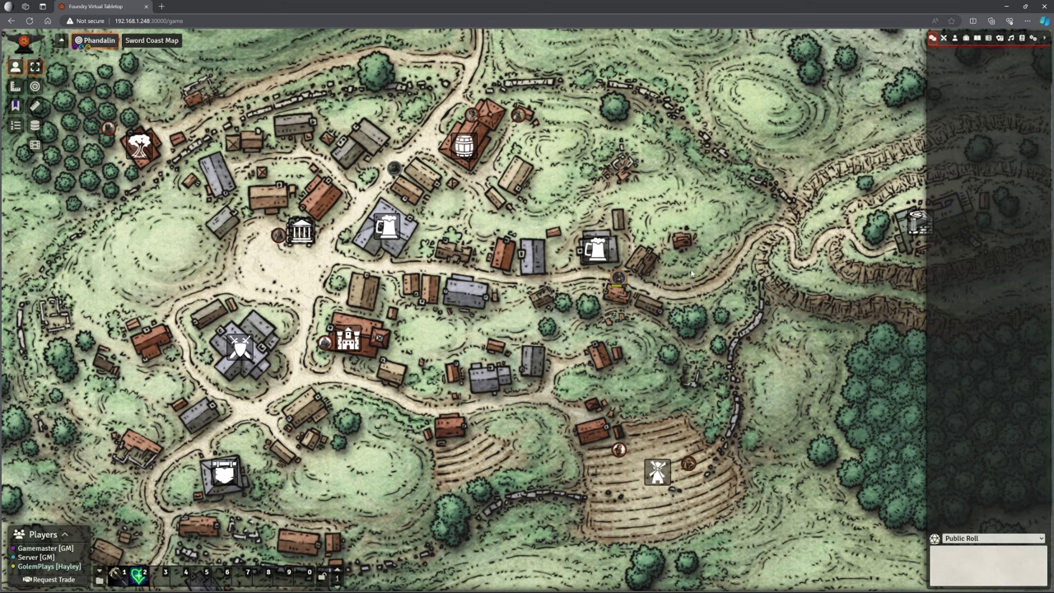
pyautogui.moveTo(550, 372); pyautogui.dragTo(578, 350)
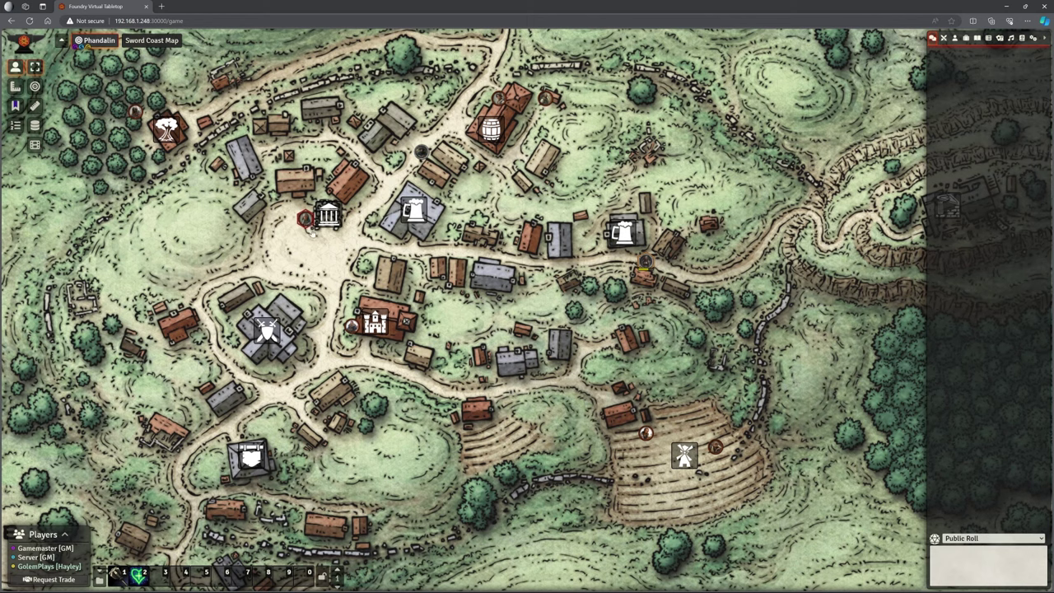
pyautogui.moveTo(740, 243); pyautogui.dragTo(570, 274)
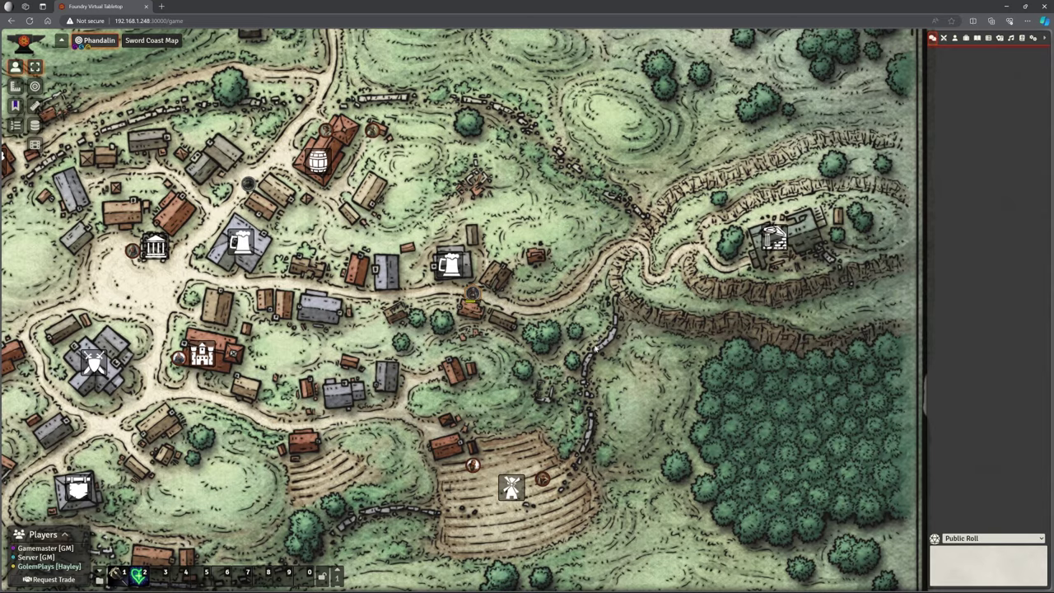
pyautogui.scroll(5, 593, 347)
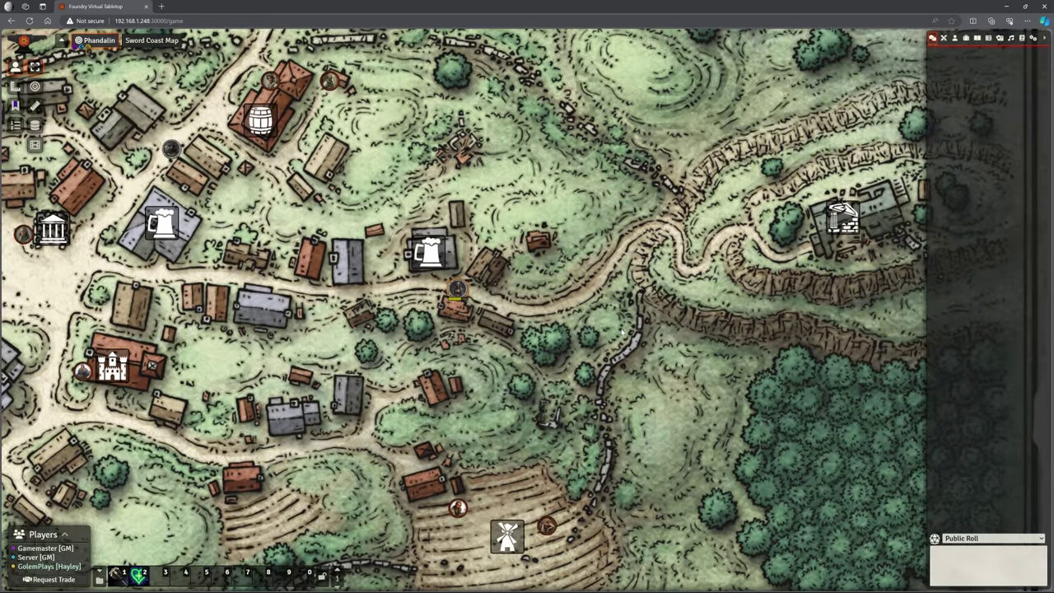
pyautogui.scroll(-2, 634, 337)
pyautogui.moveTo(663, 356); pyautogui.dragTo(522, 360)
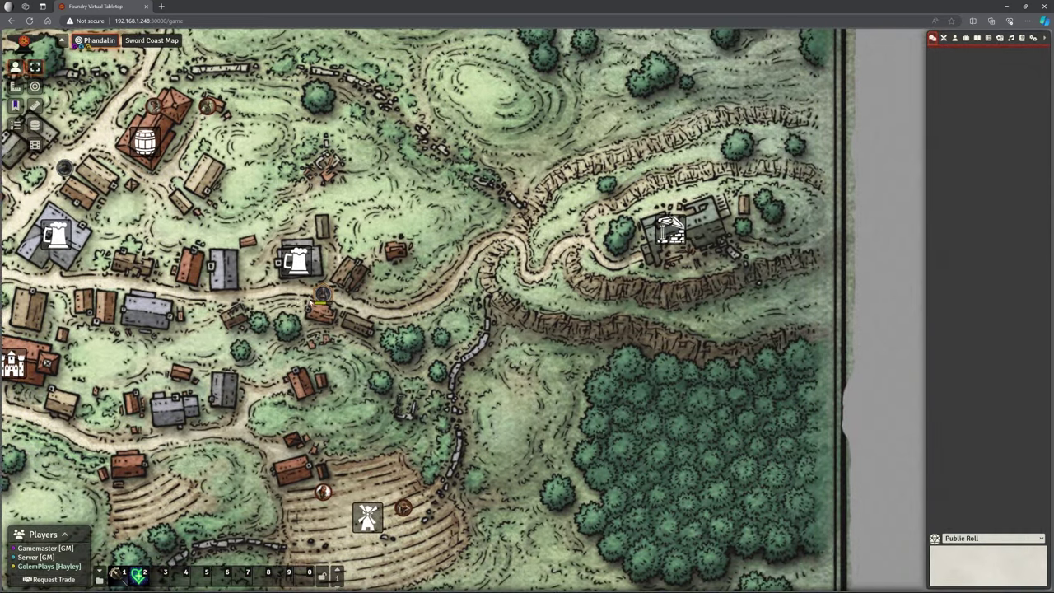
# Move the token east along the road to the bend below the hilltop ruins and pause the game
pyautogui.moveTo(322, 296); pyautogui.dragTo(447, 277)
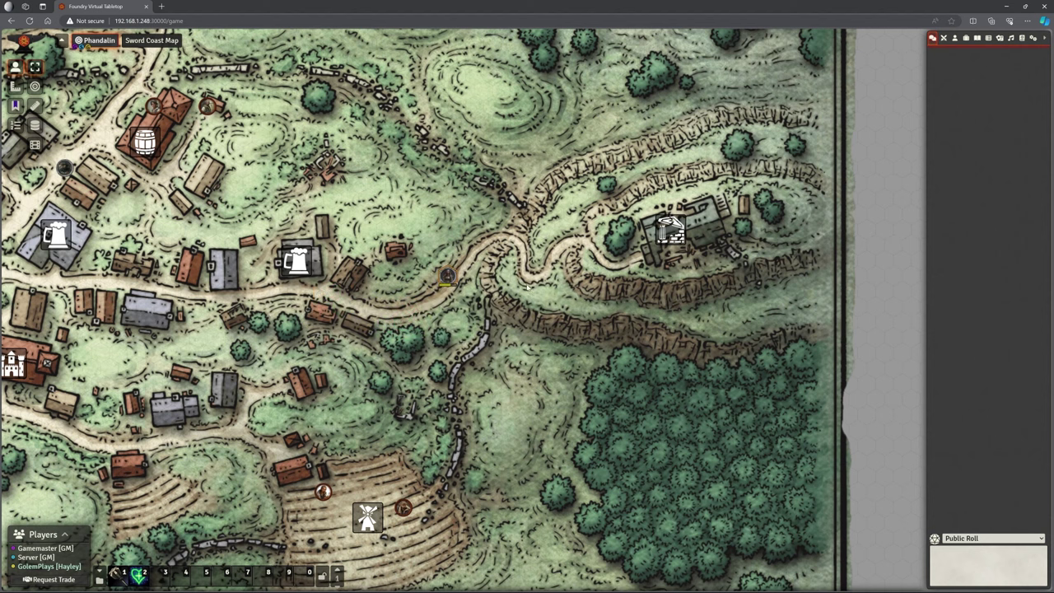
pyautogui.moveTo(528, 288); pyautogui.dragTo(534, 311)
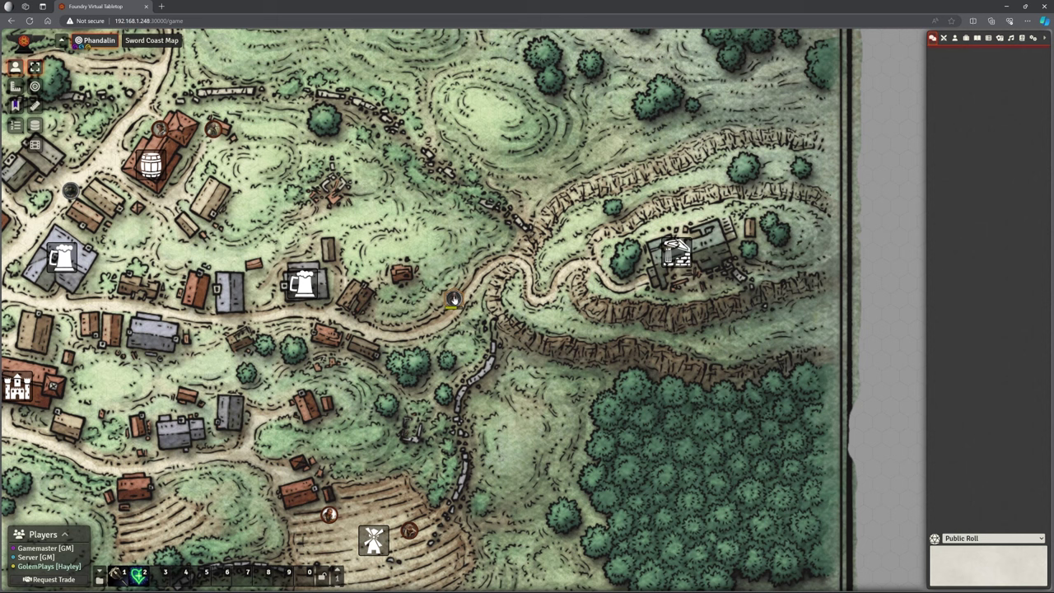
pyautogui.moveTo(467, 269); pyautogui.dragTo(525, 268)
pyautogui.press('space')
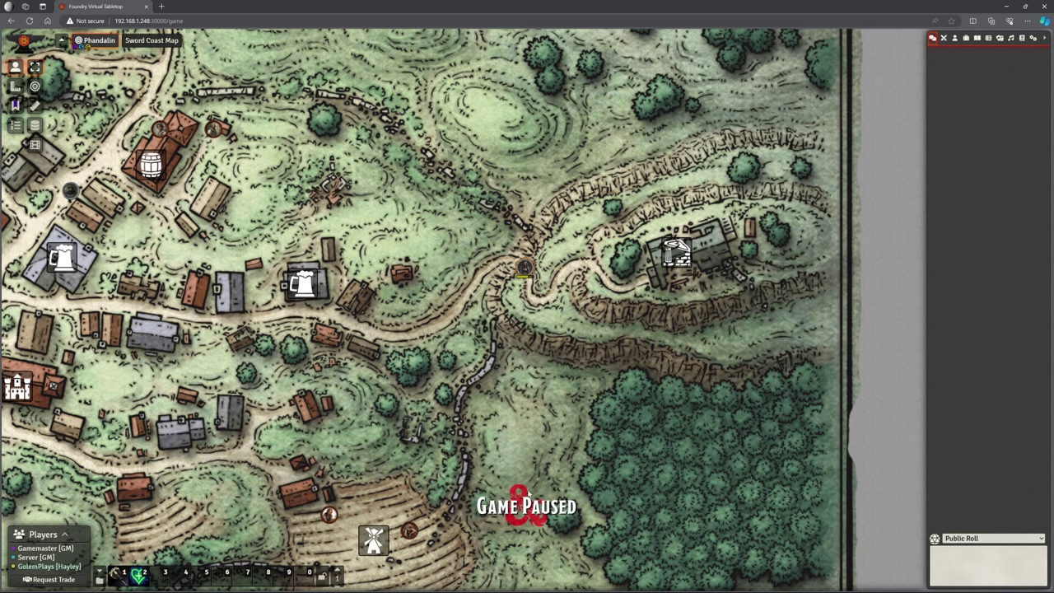
# Examine the Phandalin map's markers from the eastern hilltop ruins across the town square to the orchard and back
pyautogui.moveTo(541, 468); pyautogui.dragTo(494, 428)
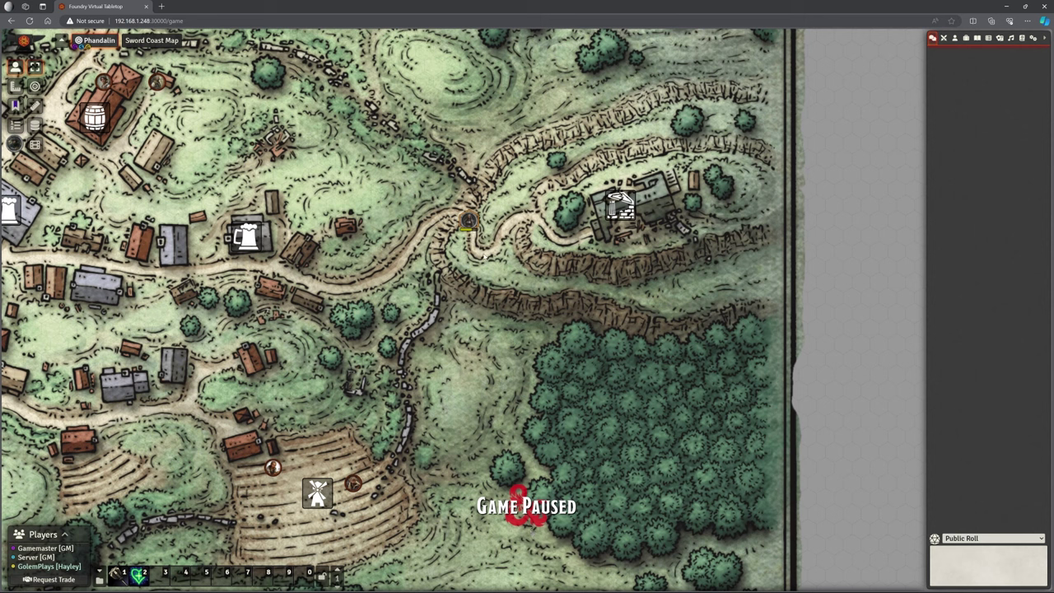
pyautogui.moveTo(492, 281); pyautogui.dragTo(584, 316)
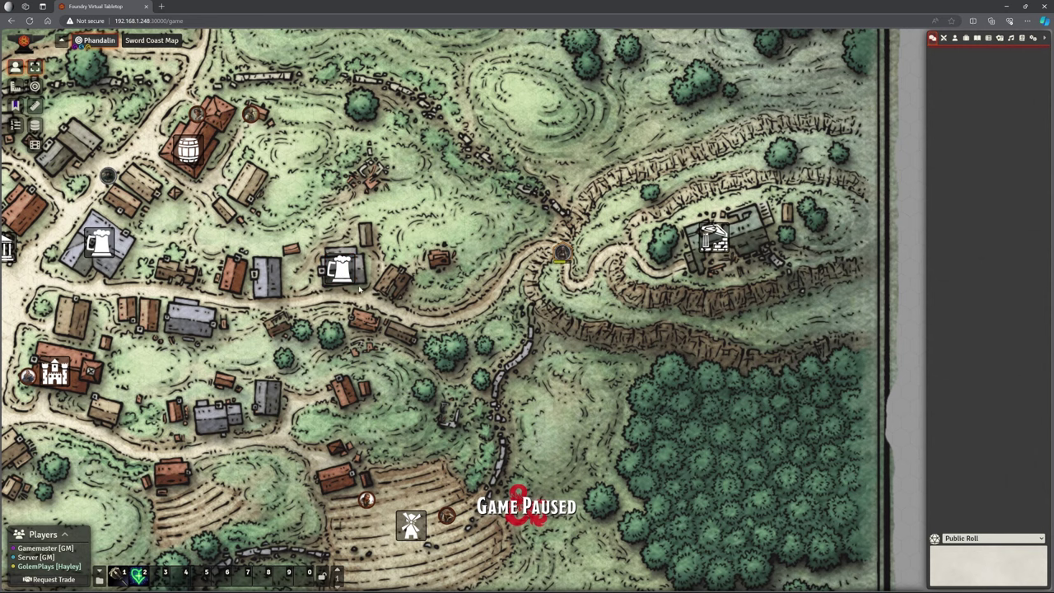
pyautogui.moveTo(409, 263); pyautogui.dragTo(556, 337)
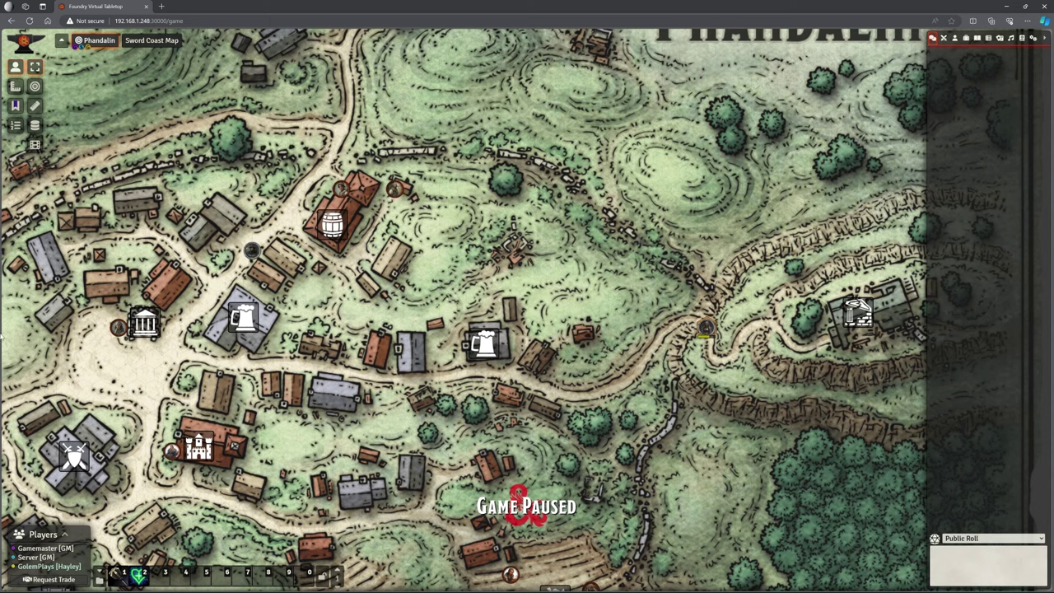
pyautogui.moveTo(69, 330); pyautogui.dragTo(505, 339)
pyautogui.scroll(12, 453, 363)
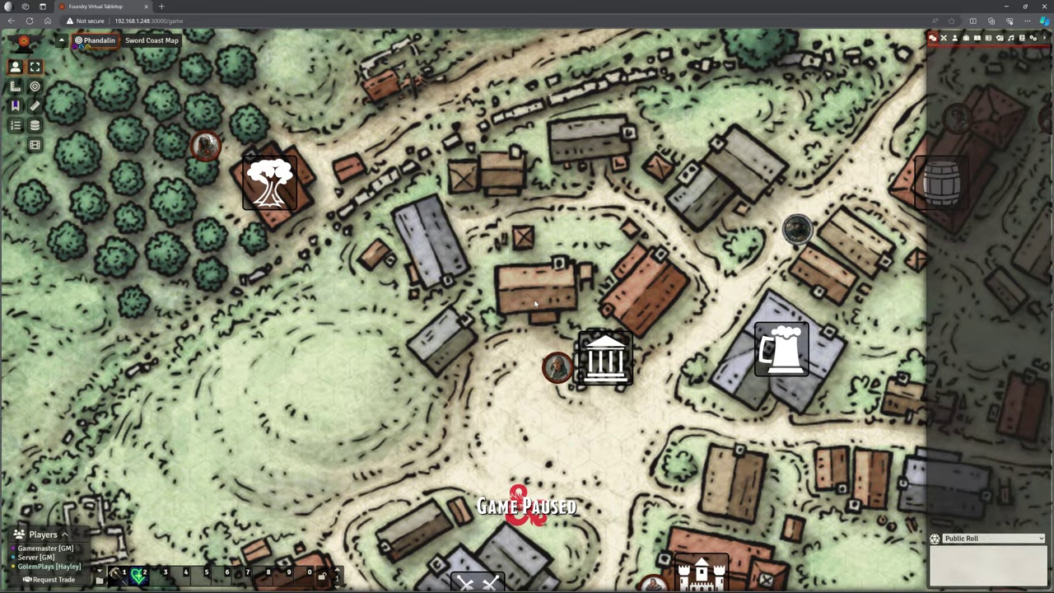
pyautogui.scroll(-2, 535, 304)
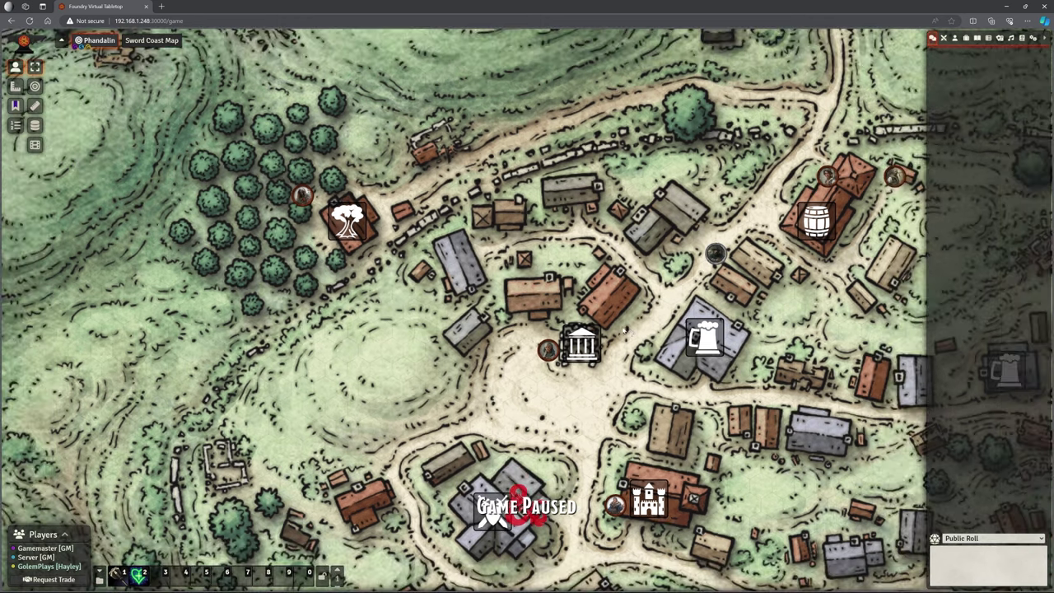
pyautogui.moveTo(636, 325); pyautogui.dragTo(412, 321)
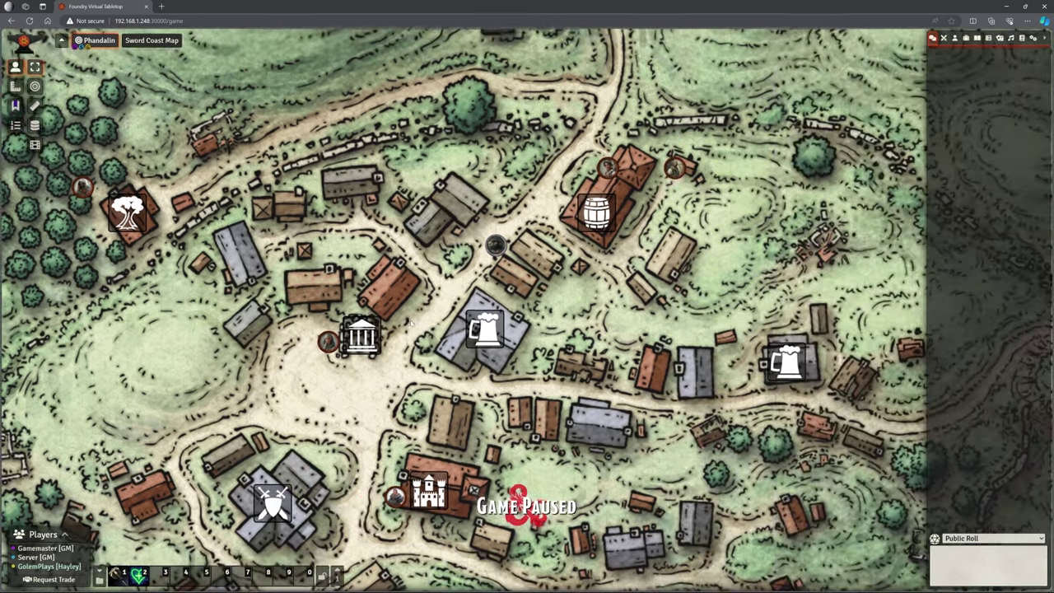
pyautogui.scroll(-3, 461, 320)
pyautogui.moveTo(861, 360); pyautogui.dragTo(556, 290)
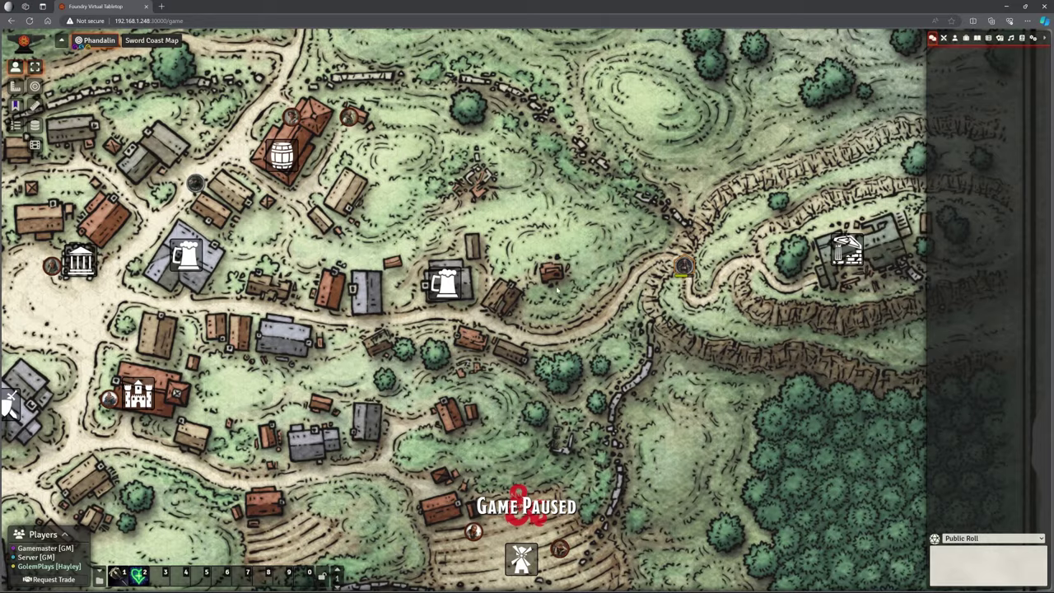
pyautogui.moveTo(626, 284); pyautogui.dragTo(560, 290)
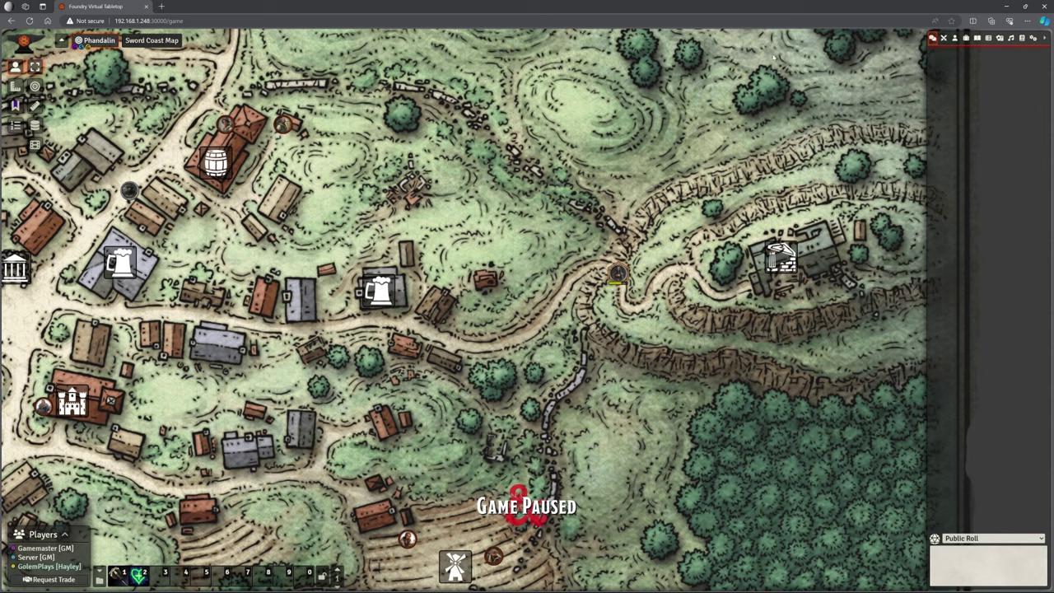
# Switch to the Gamemaster's browser window and look over the Phandalin map with its merchant tokens
pyautogui.moveTo(436, 8); pyautogui.dragTo(1053, 102)
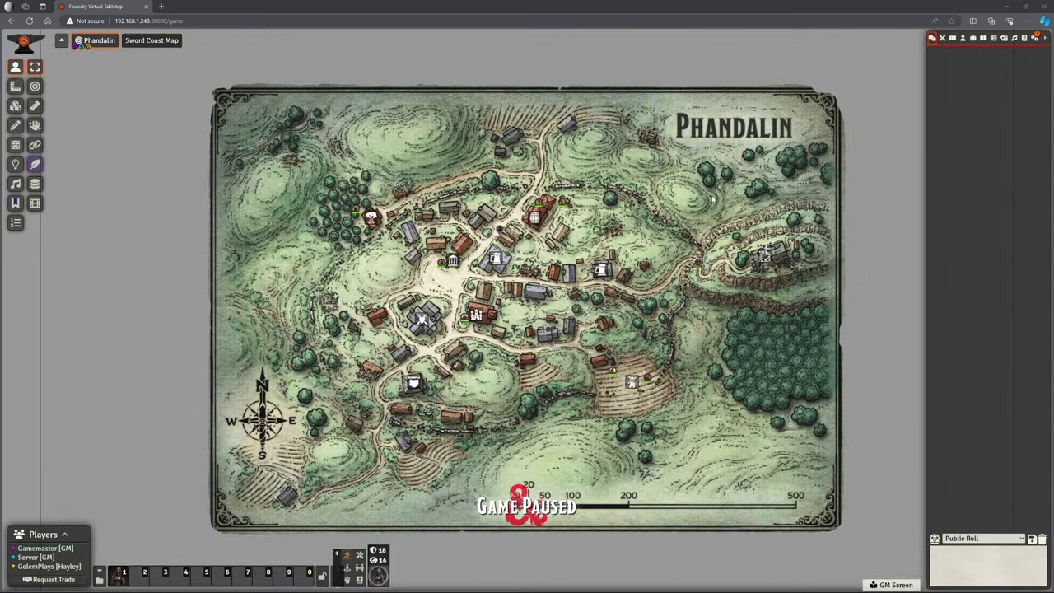
pyautogui.scroll(18, 714, 200)
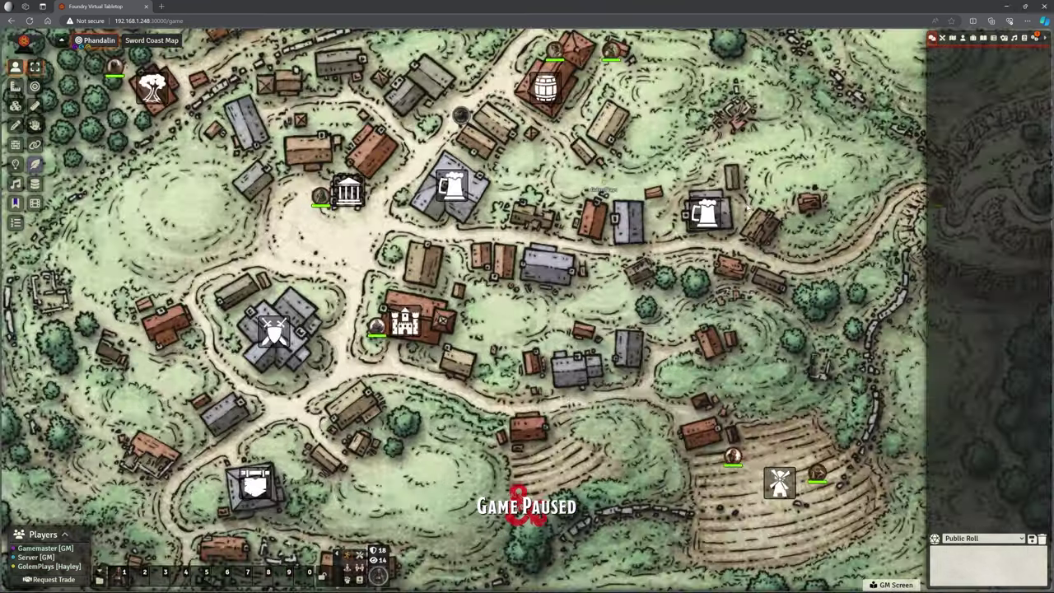
pyautogui.moveTo(744, 208); pyautogui.dragTo(572, 305)
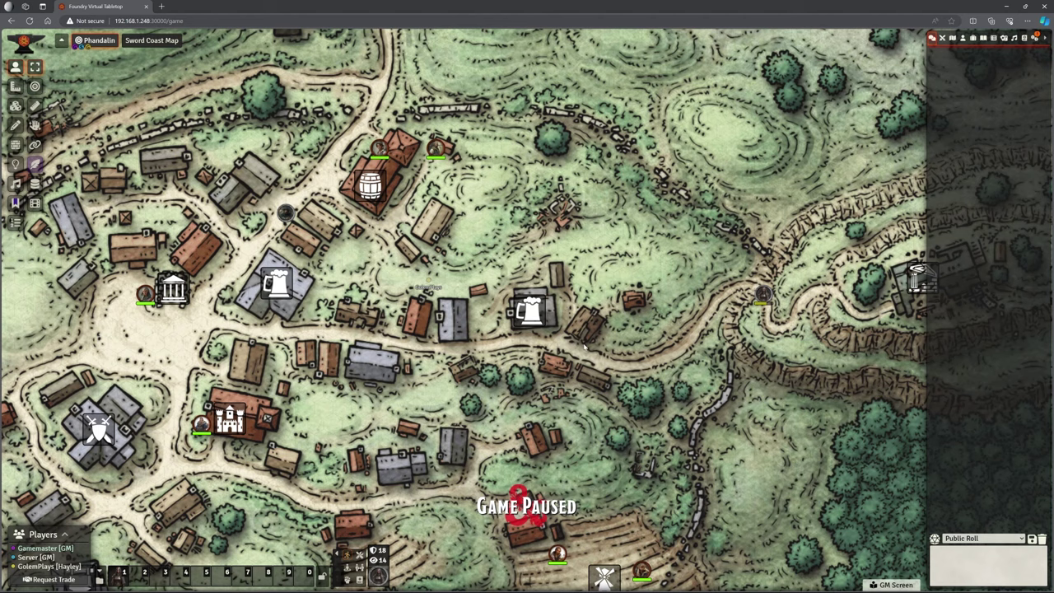
pyautogui.scroll(-7, 494, 349)
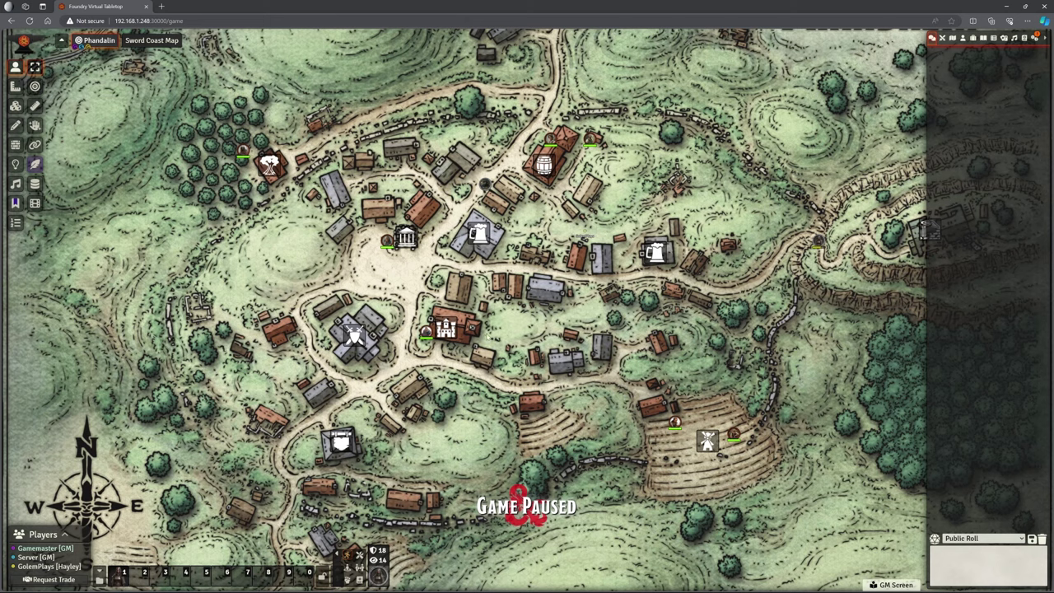
pyautogui.scroll(10, 500, 329)
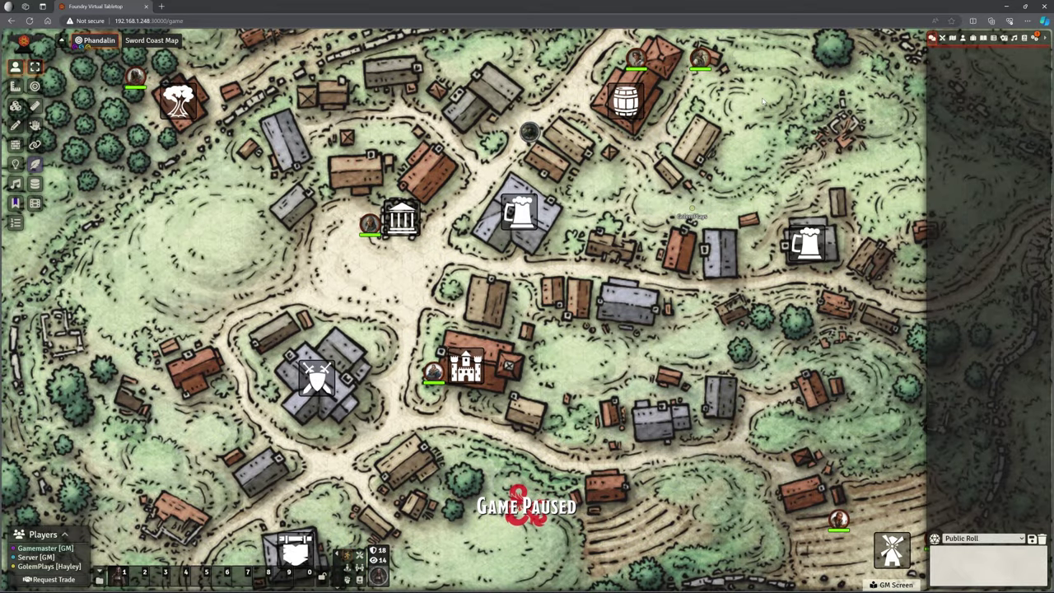
# Open the scene list and look through the Chapter 2 and Chapter 1 scene folders inside Phandelver & Below
pyautogui.click(953, 38)
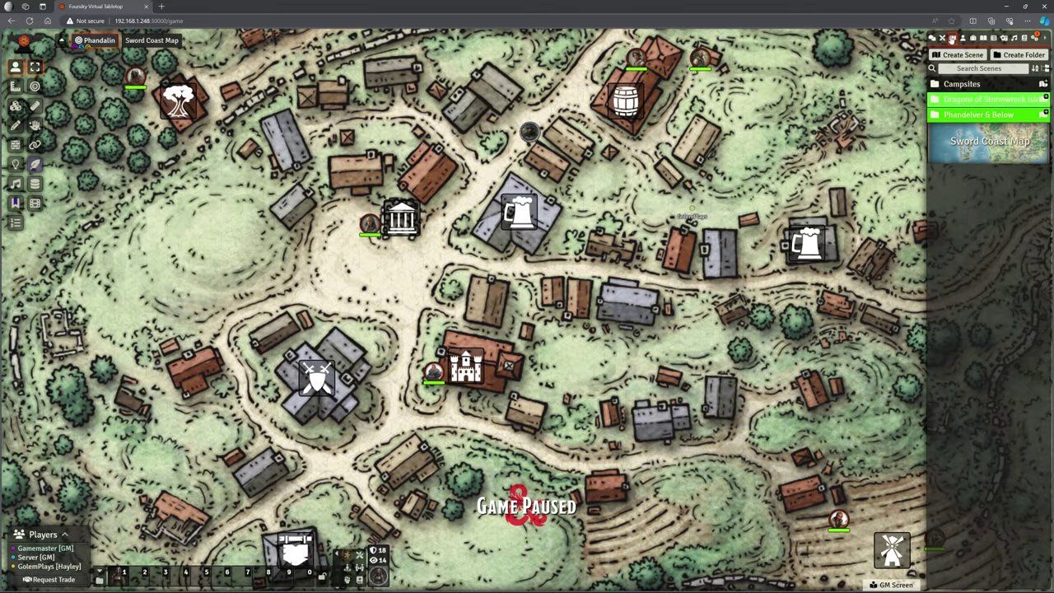
pyautogui.click(959, 117)
pyautogui.click(984, 147)
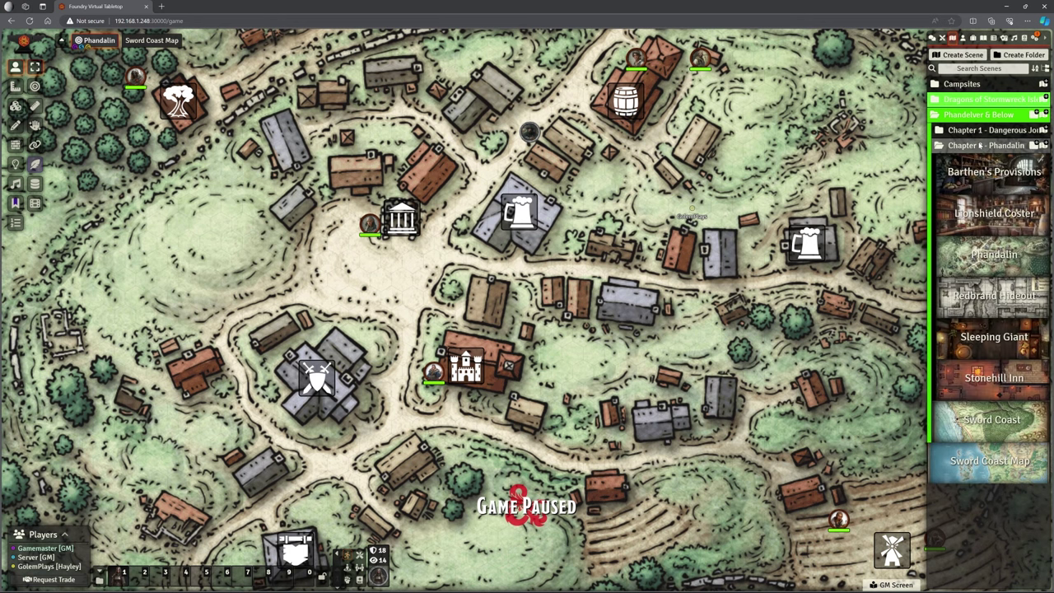
pyautogui.click(979, 145)
pyautogui.click(984, 130)
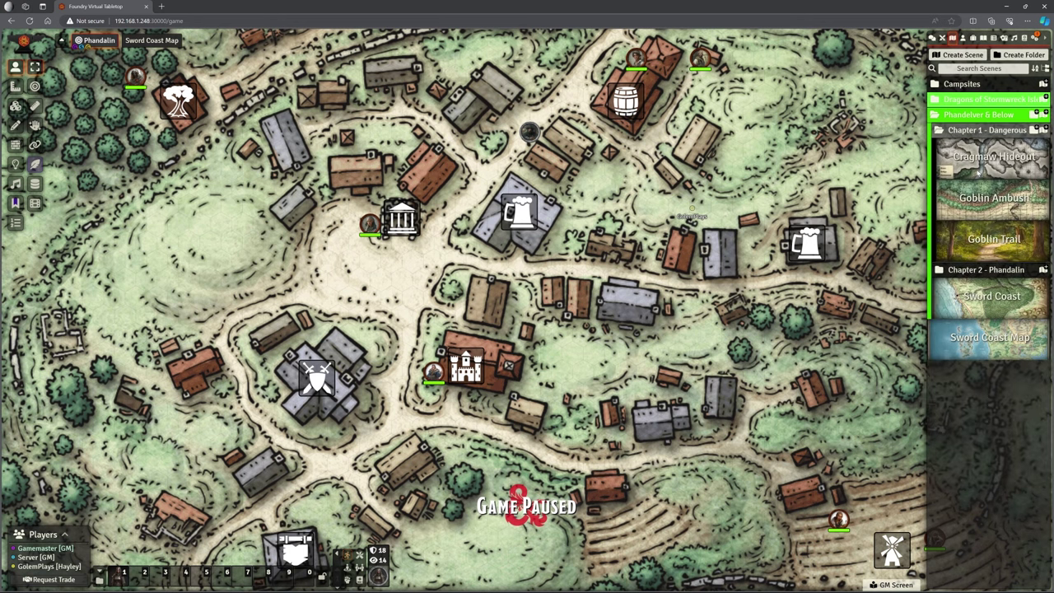
pyautogui.click(971, 119)
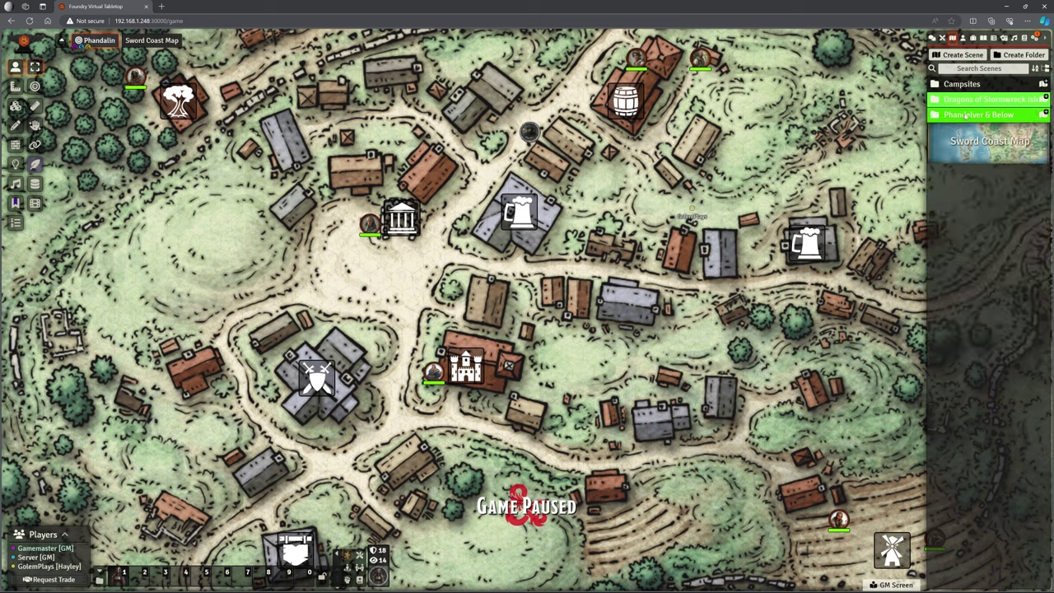
# View the Redbrand Hideout scene from the Chapter 2 - Phandalin folder and examine its rooms and tokens
pyautogui.click(970, 117)
pyautogui.click(970, 145)
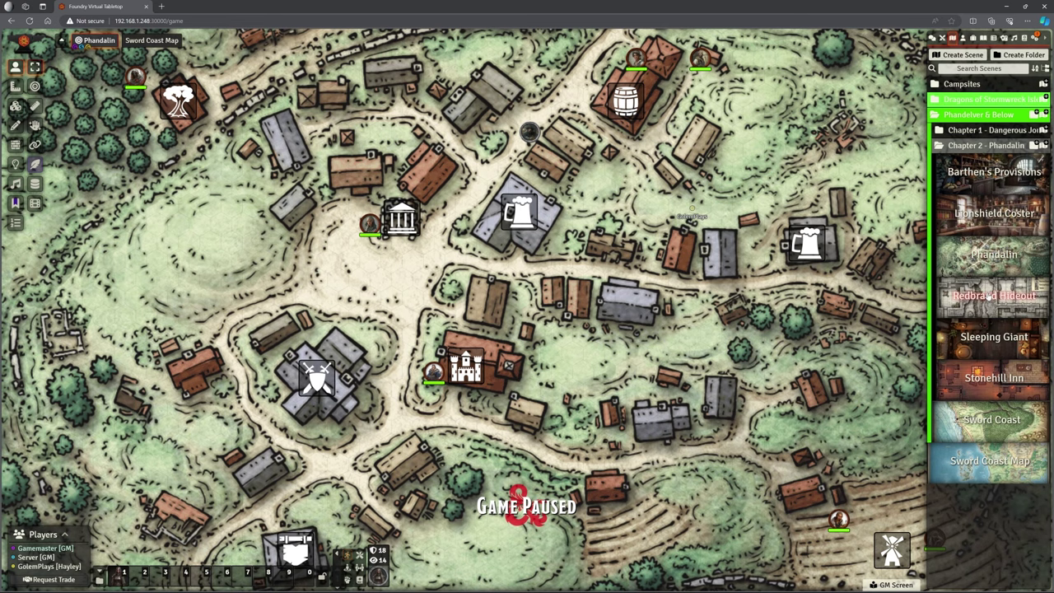
pyautogui.rightClick(994, 294)
pyautogui.click(964, 323)
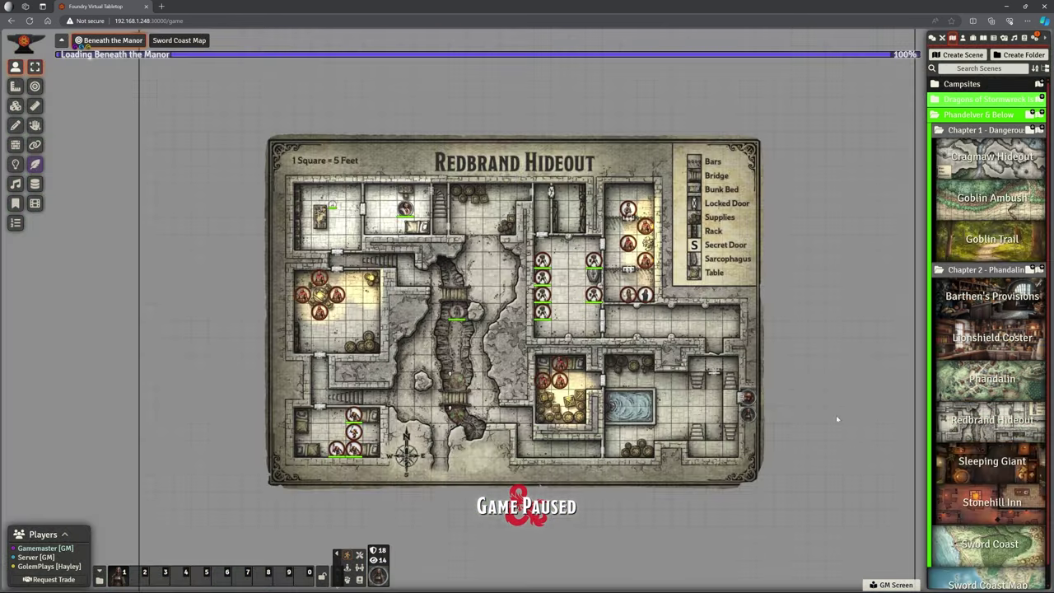
pyautogui.scroll(9, 824, 411)
pyautogui.moveTo(671, 366); pyautogui.dragTo(630, 318)
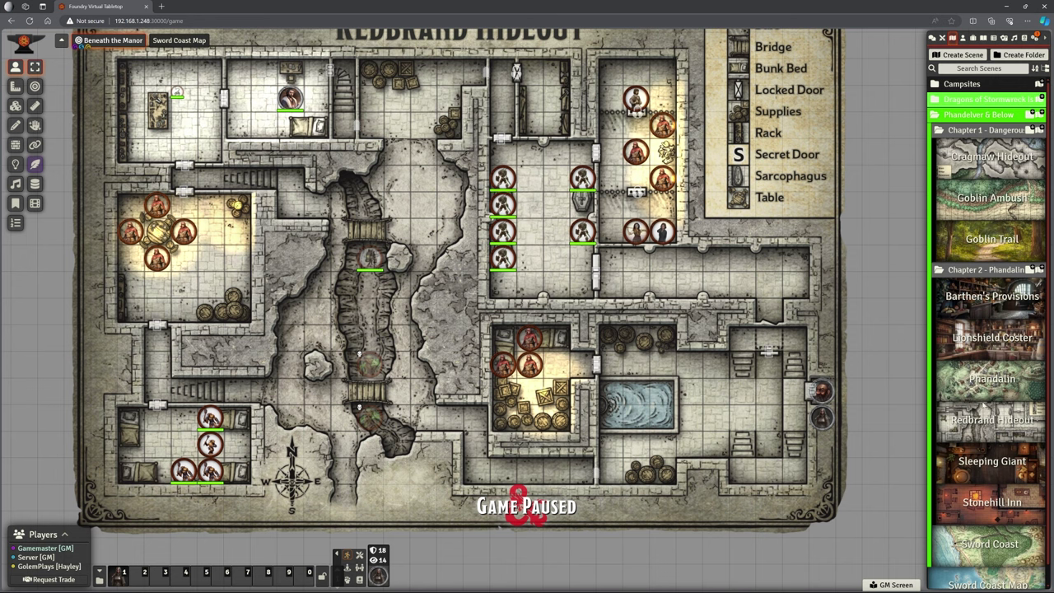
# Collapse the Chapter 1 and Chapter 2 folders in the scene list
pyautogui.click(980, 130)
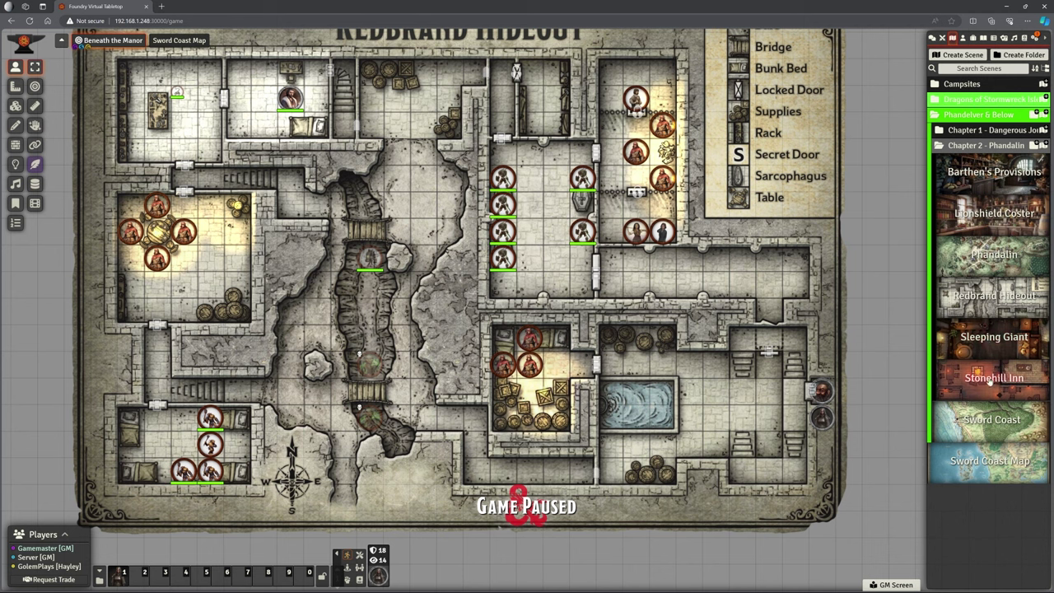
pyautogui.click(982, 146)
pyautogui.scroll(-1, 555, 257)
pyautogui.moveTo(554, 258); pyautogui.dragTo(586, 303)
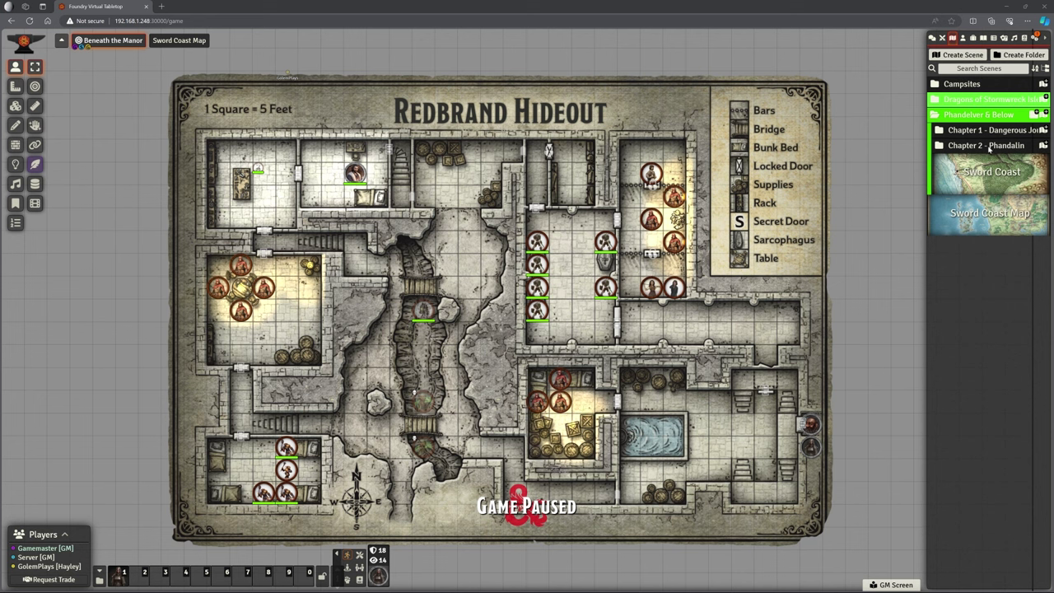
# Create a scene subfolder named "Chapter 3 - The Spiders Web" inside the Phandelver & Below folder
pyautogui.click(1033, 119)
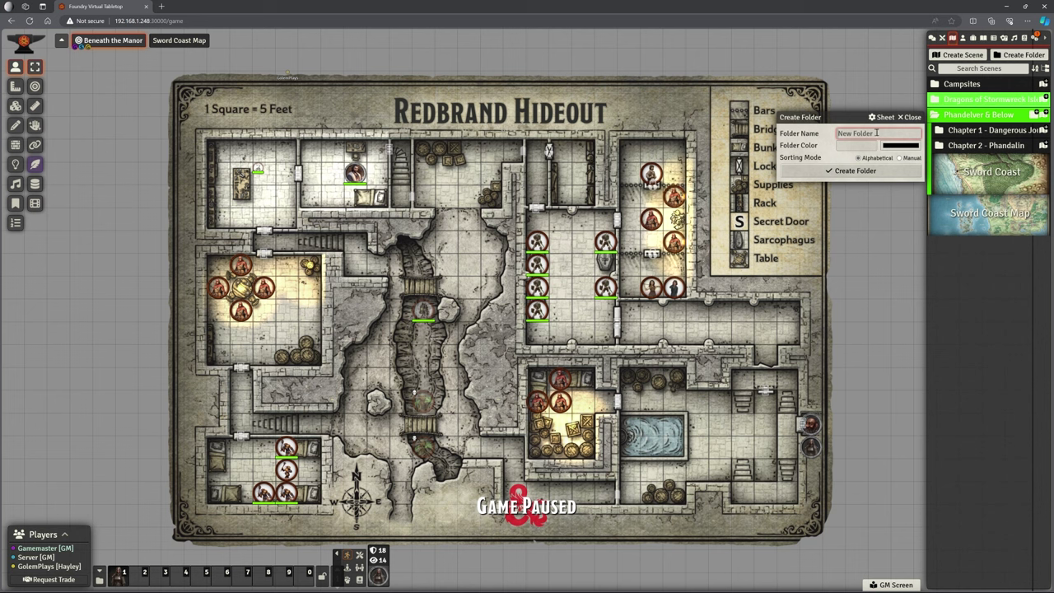
pyautogui.write('Chapter')
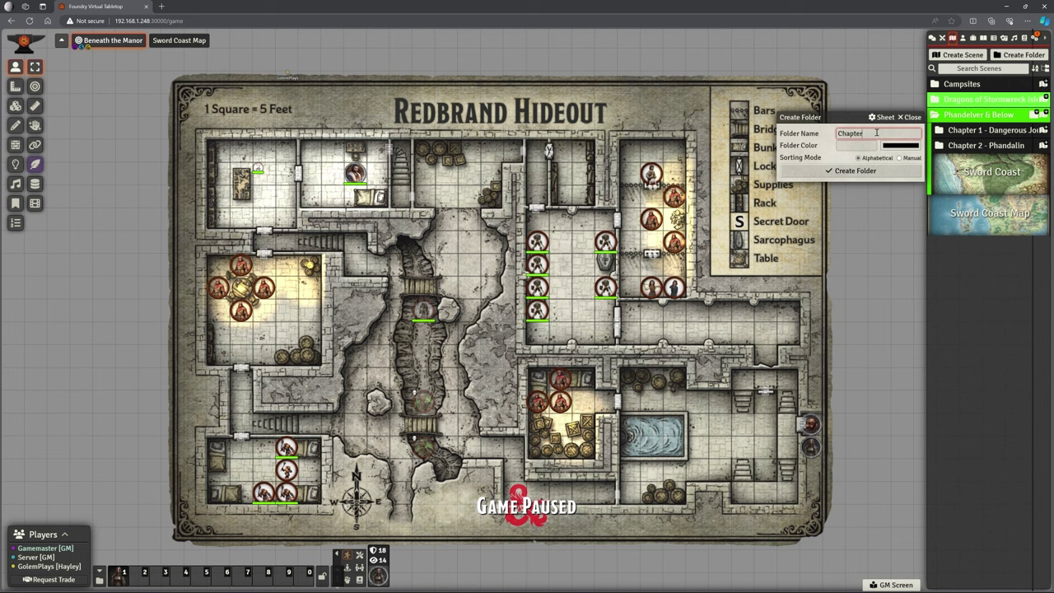
pyautogui.write(' 3')
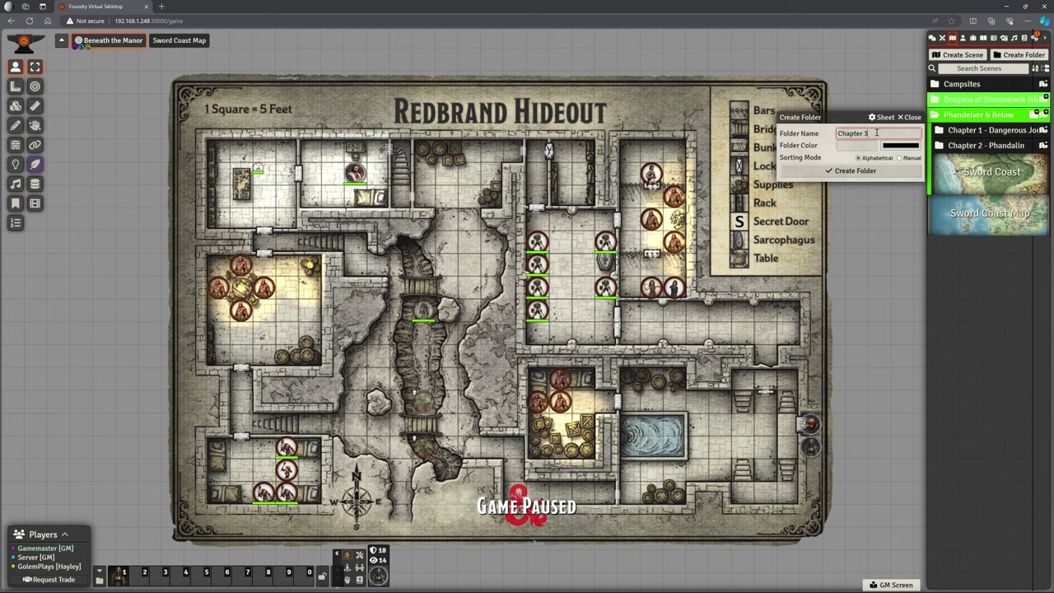
pyautogui.write(' -')
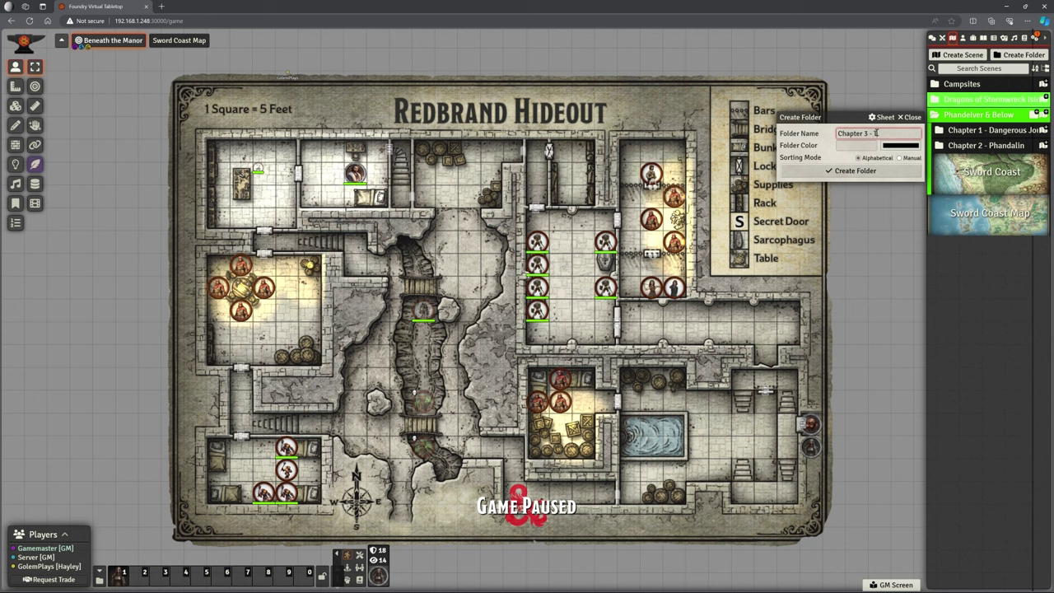
pyautogui.write(' The Spiders We')
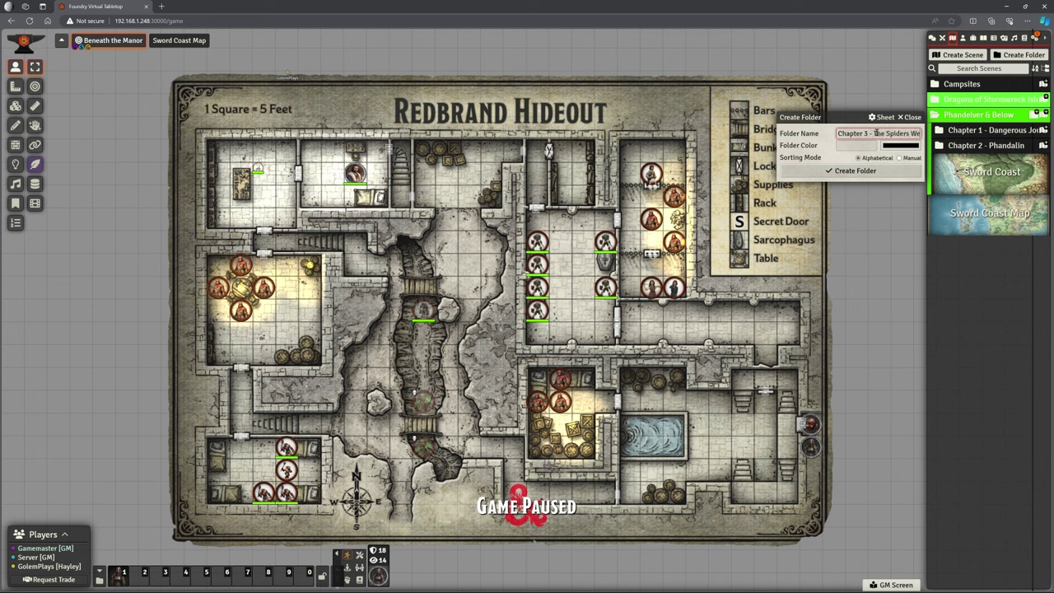
pyautogui.write('b')
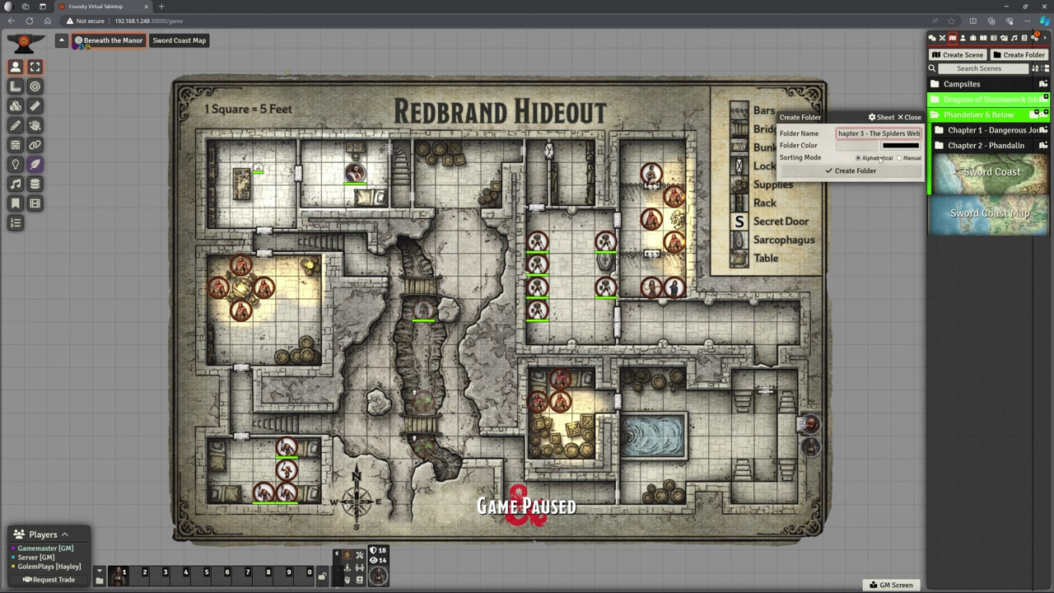
pyautogui.click(878, 171)
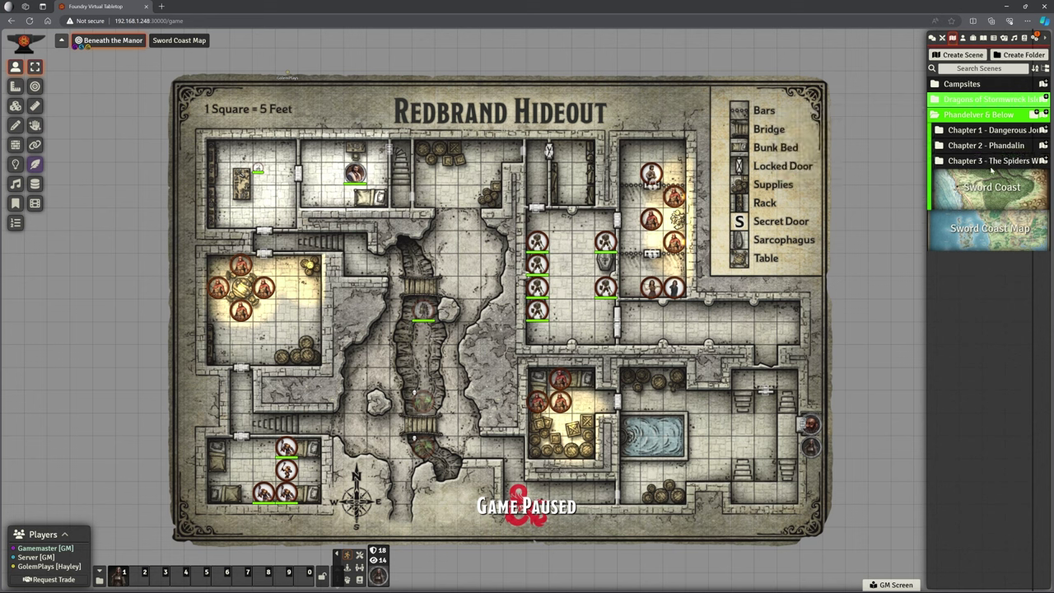